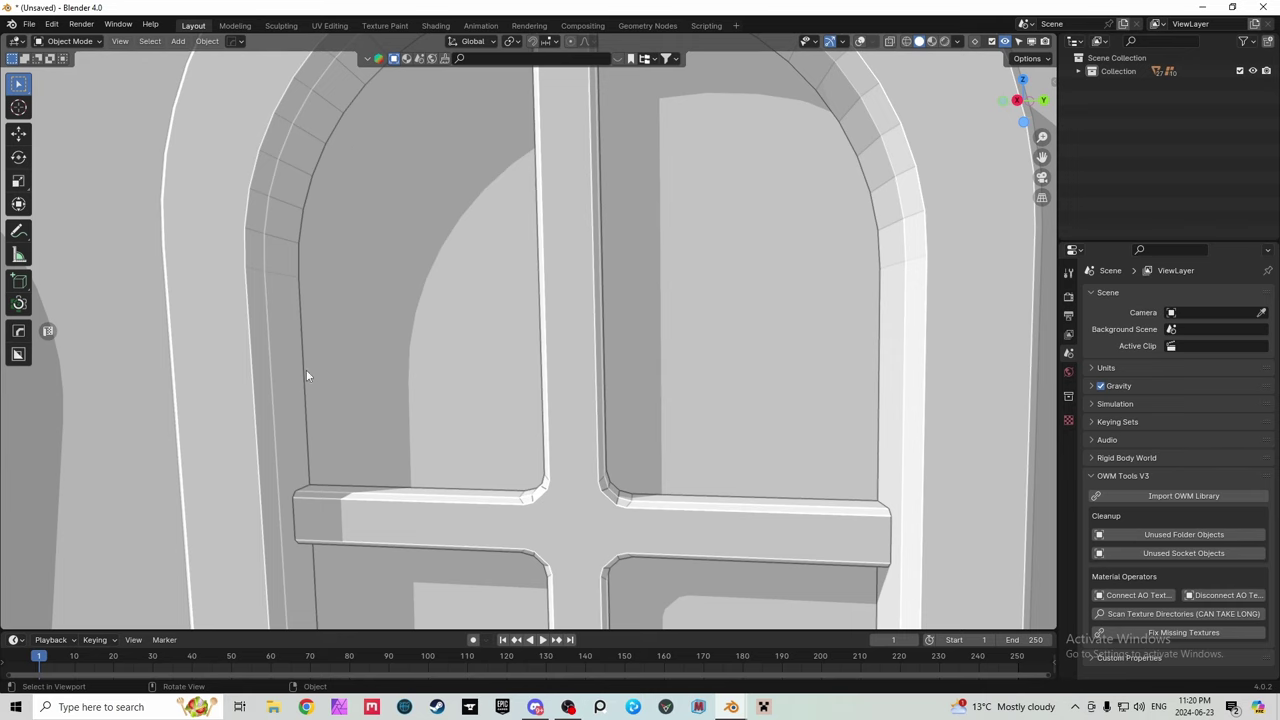
# Set the viewport shading's cavity type to World
pyautogui.scroll(-10, 306, 325)
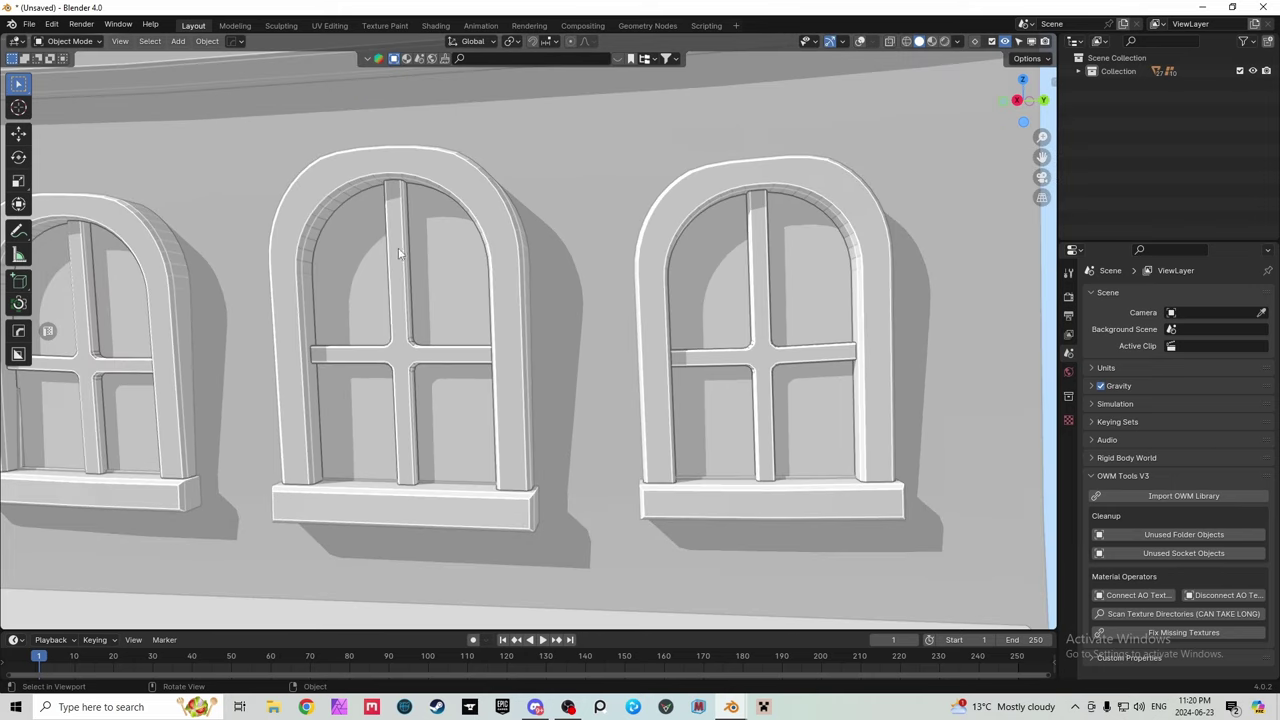
pyautogui.scroll(3, 302, 328)
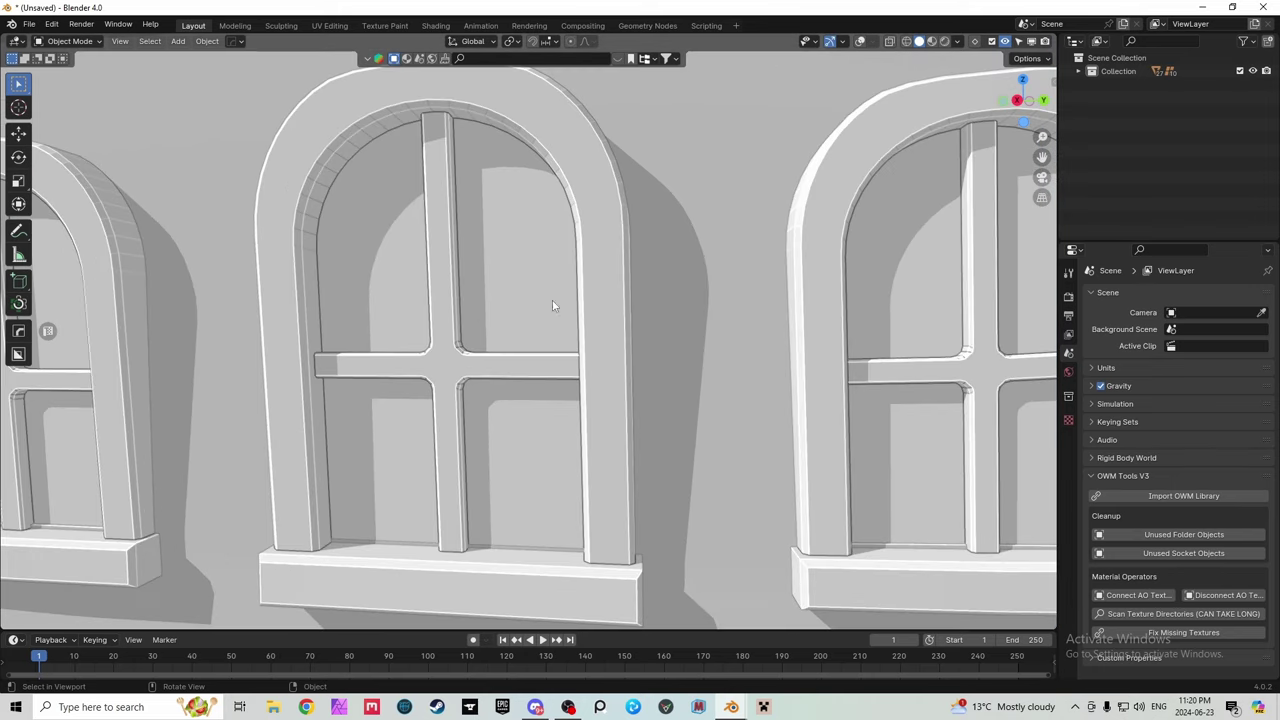
pyautogui.click(860, 42)
pyautogui.click(860, 42)
pyautogui.click(958, 42)
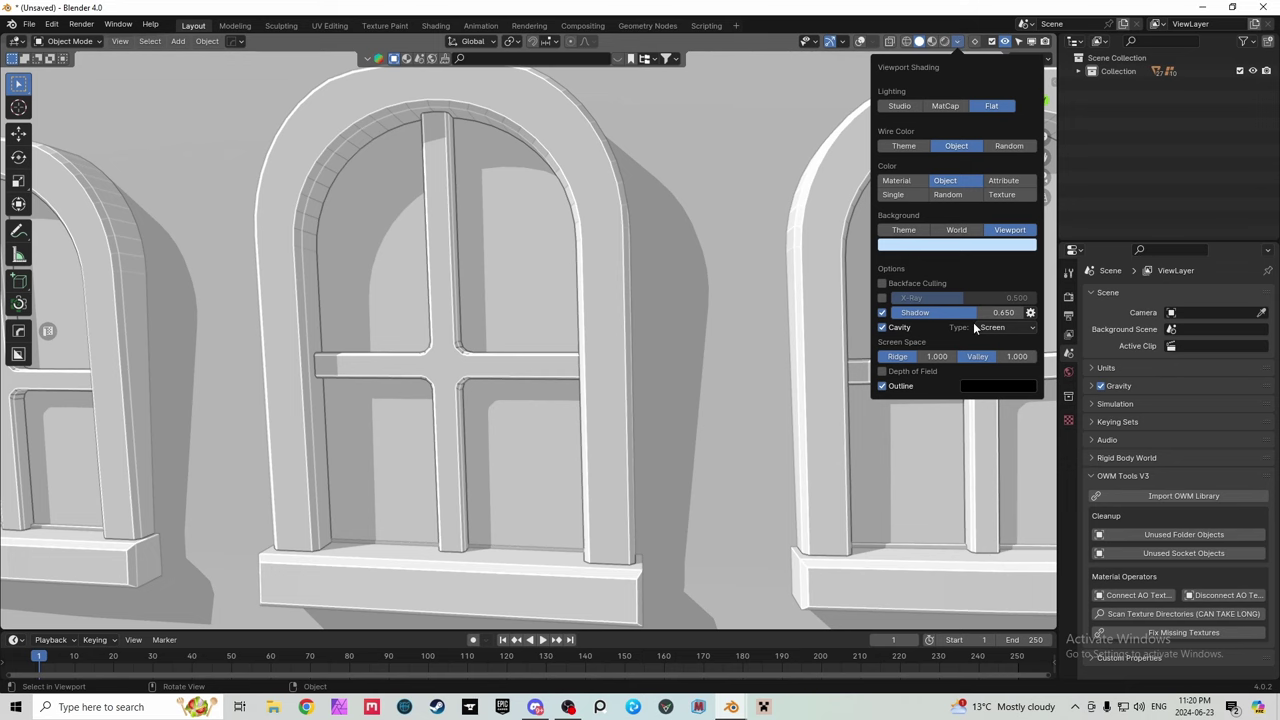
pyautogui.click(990, 332)
pyautogui.click(990, 344)
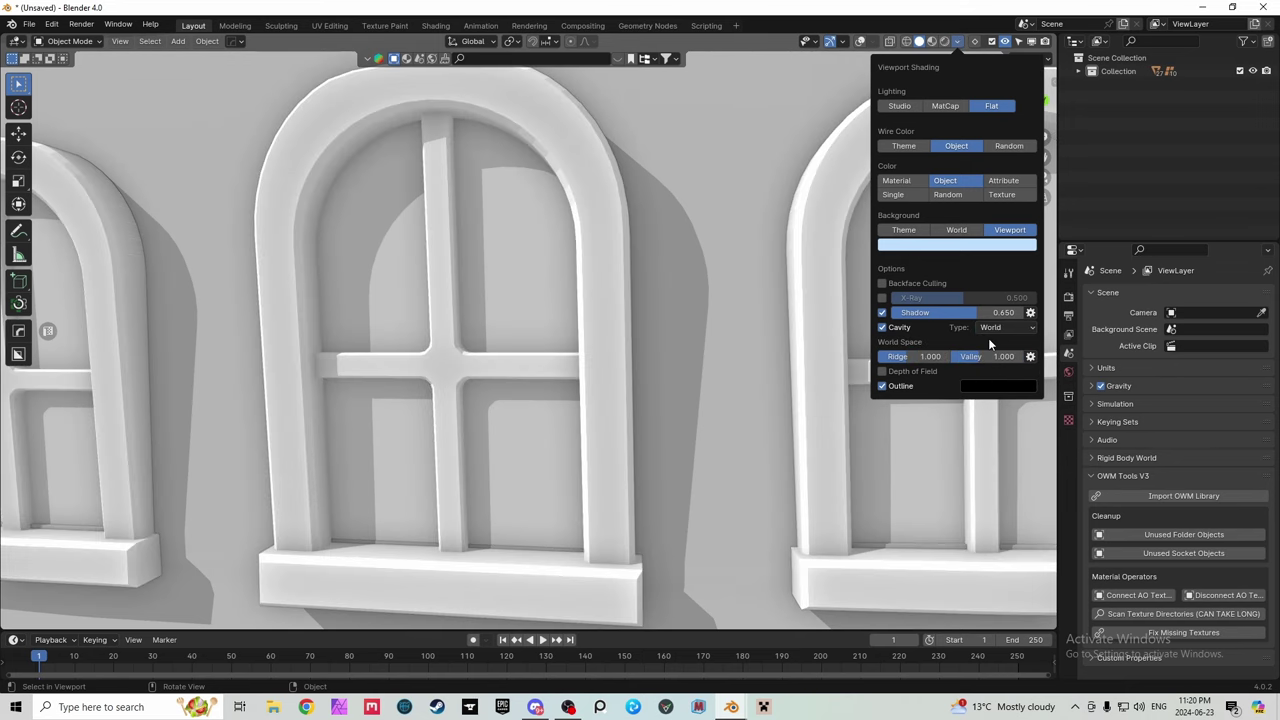
# Compare the arched windows with the cavity shading switched off and on, leaving cavity enabled
pyautogui.click(882, 327)
pyautogui.click(882, 328)
pyautogui.click(882, 328)
pyautogui.click(882, 328)
pyautogui.click(882, 328)
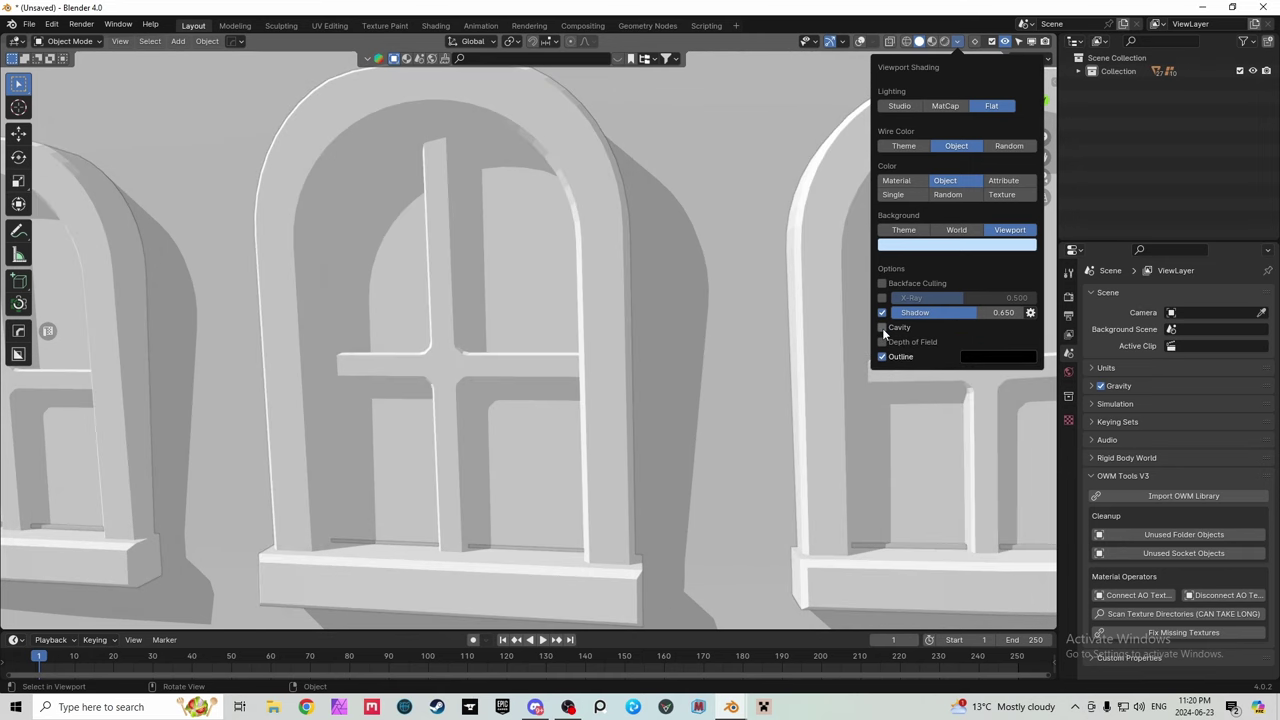
pyautogui.click(882, 328)
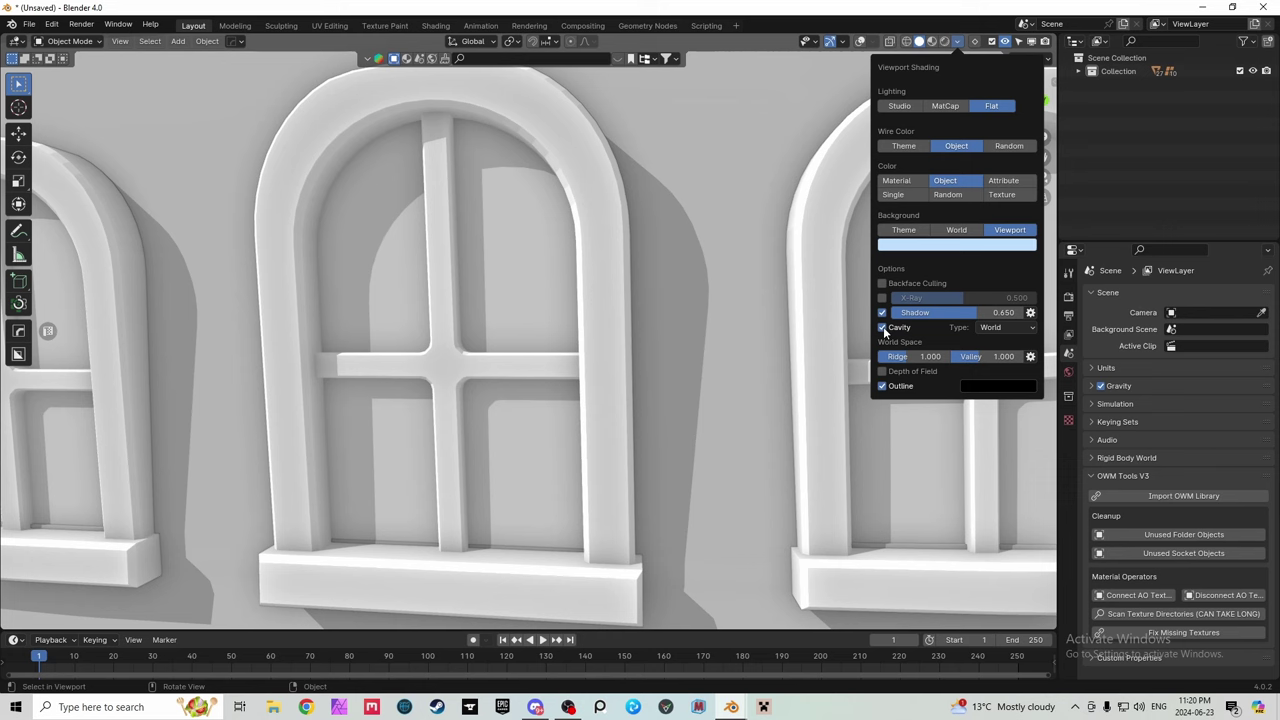
pyautogui.click(882, 328)
pyautogui.click(882, 328)
# Compare the whole building's facade with the cavity shading switched off and on, leaving cavity enabled
pyautogui.scroll(-8, 557, 327)
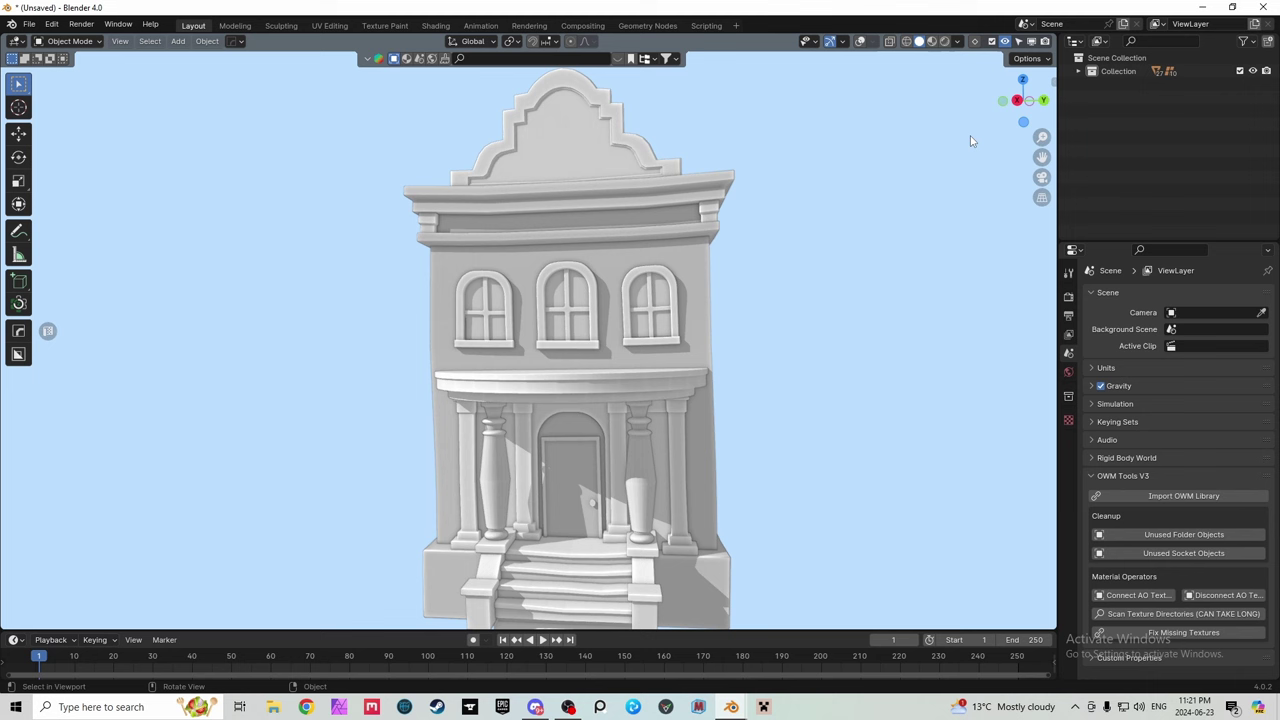
pyautogui.click(957, 42)
pyautogui.click(882, 328)
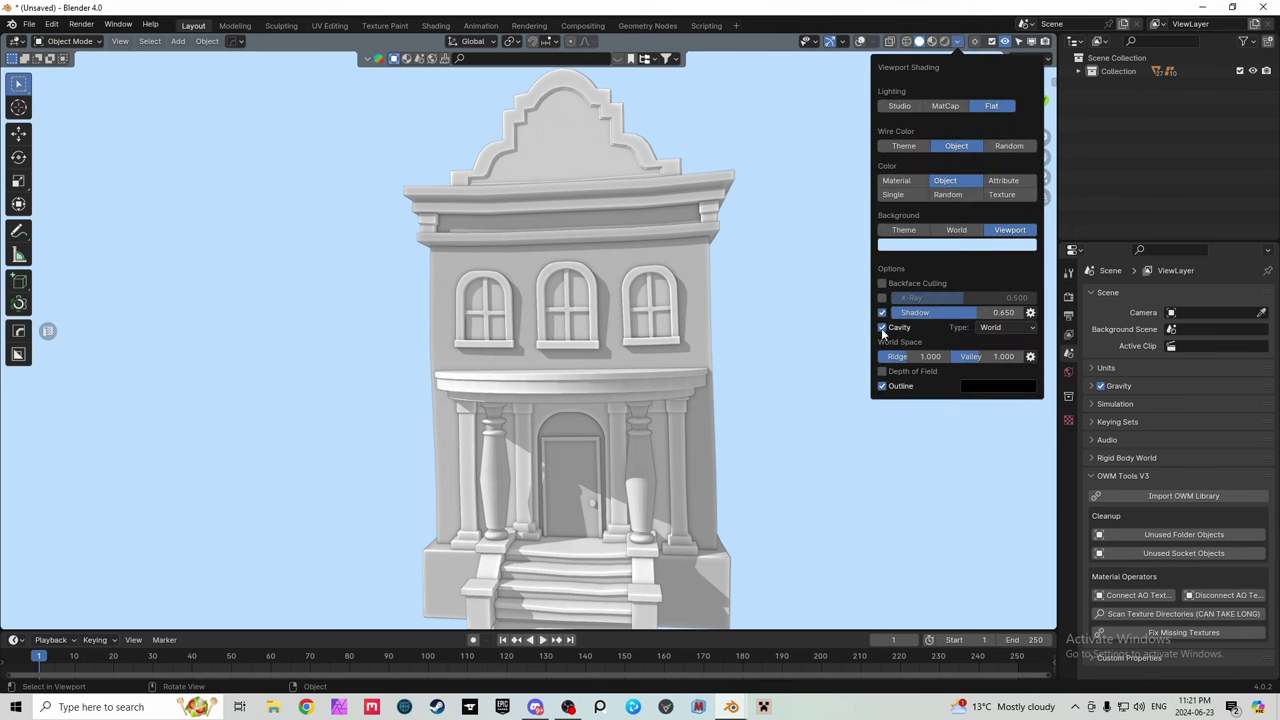
pyautogui.click(882, 328)
pyautogui.click(882, 328)
pyautogui.click(882, 328)
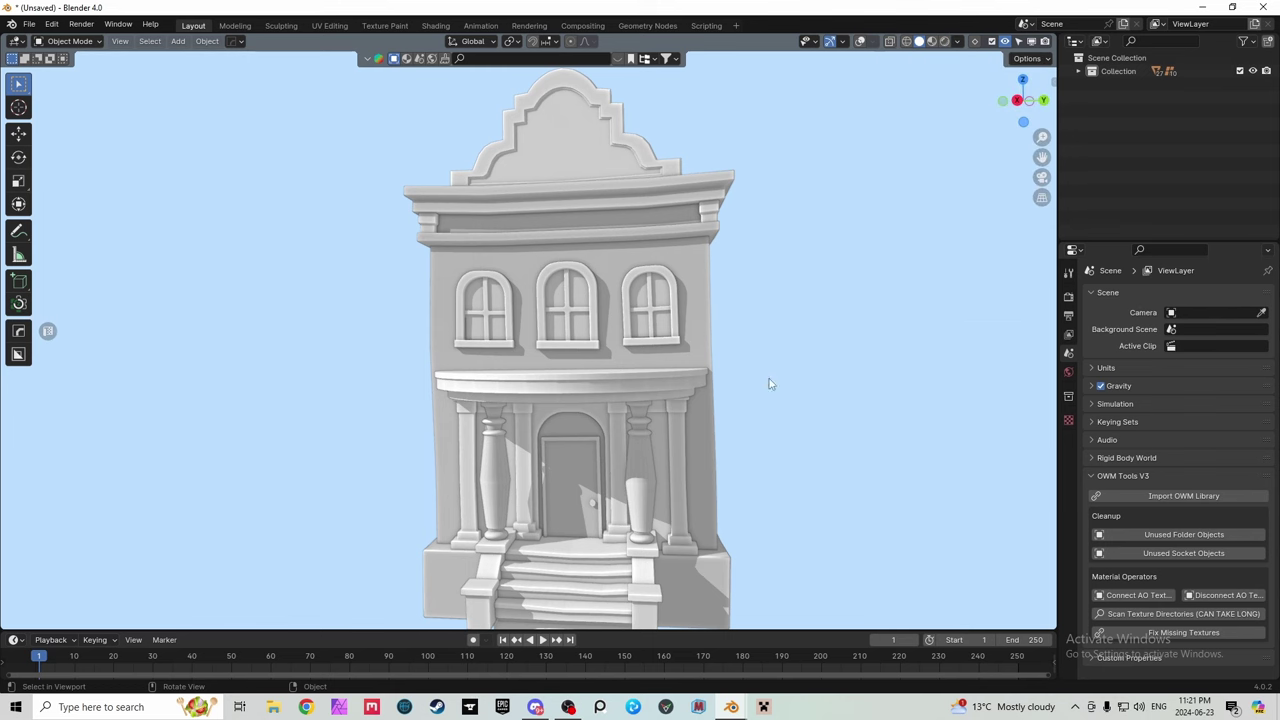
# Set the world-space cavity ridge strength to 1.5
pyautogui.scroll(2, 546, 469)
pyautogui.moveTo(1023, 102); pyautogui.dragTo(935, 112)
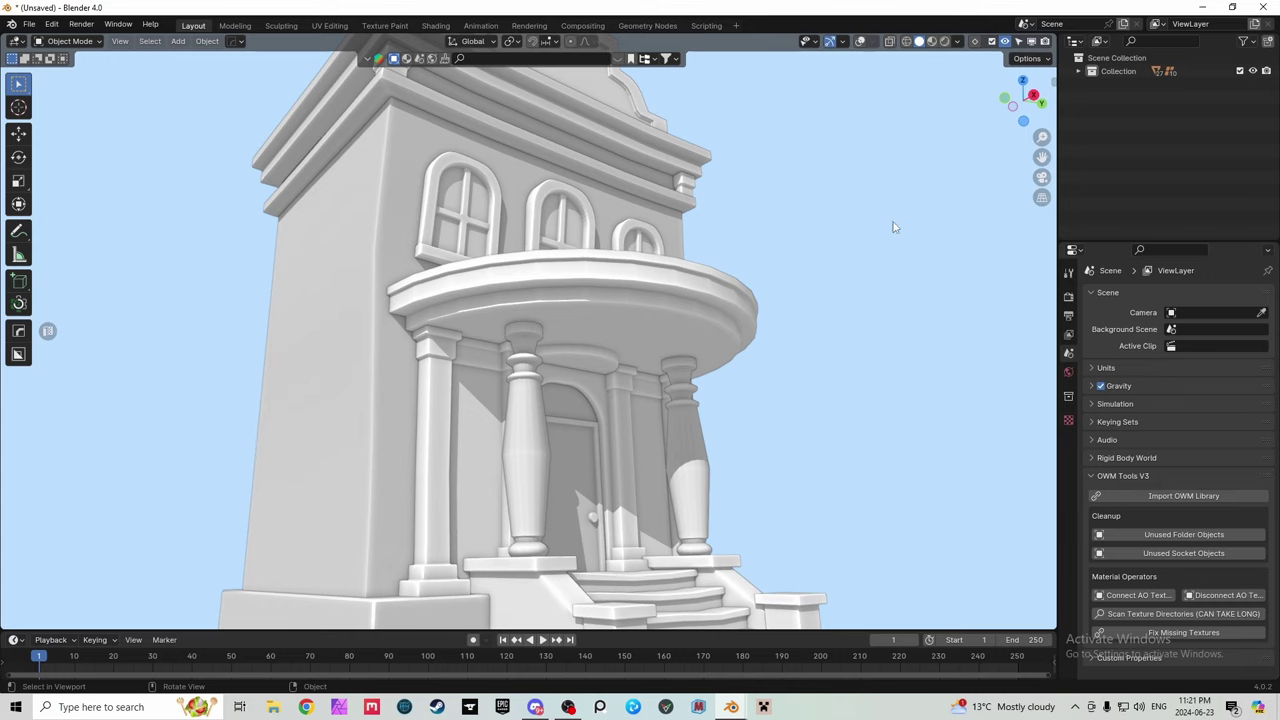
pyautogui.moveTo(1002, 116); pyautogui.dragTo(1032, 104)
pyautogui.scroll(-2, 787, 250)
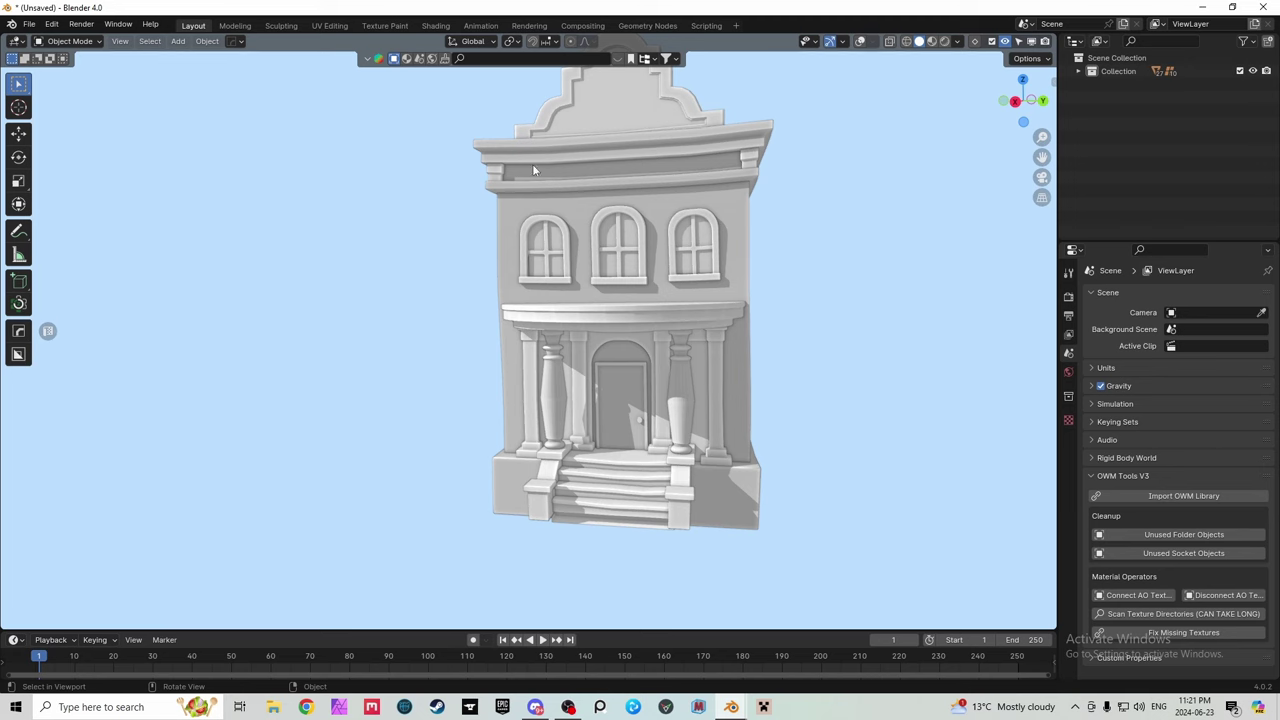
pyautogui.click(958, 42)
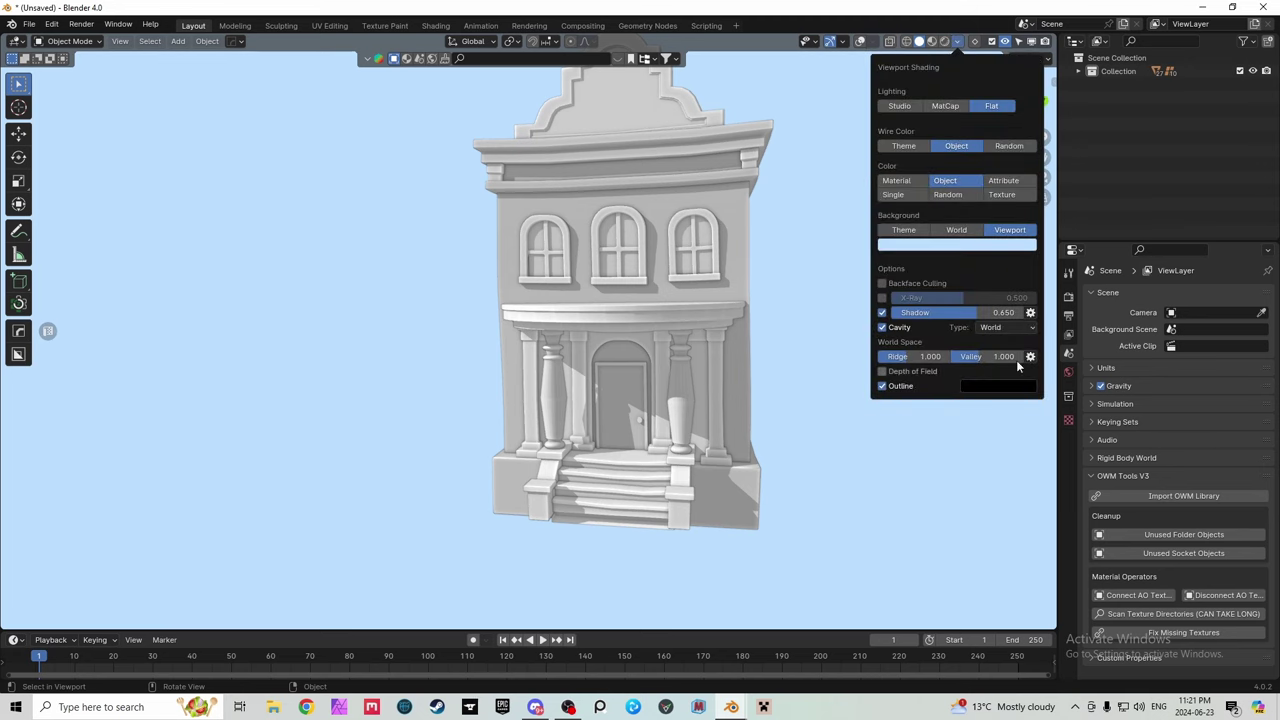
pyautogui.click(916, 358)
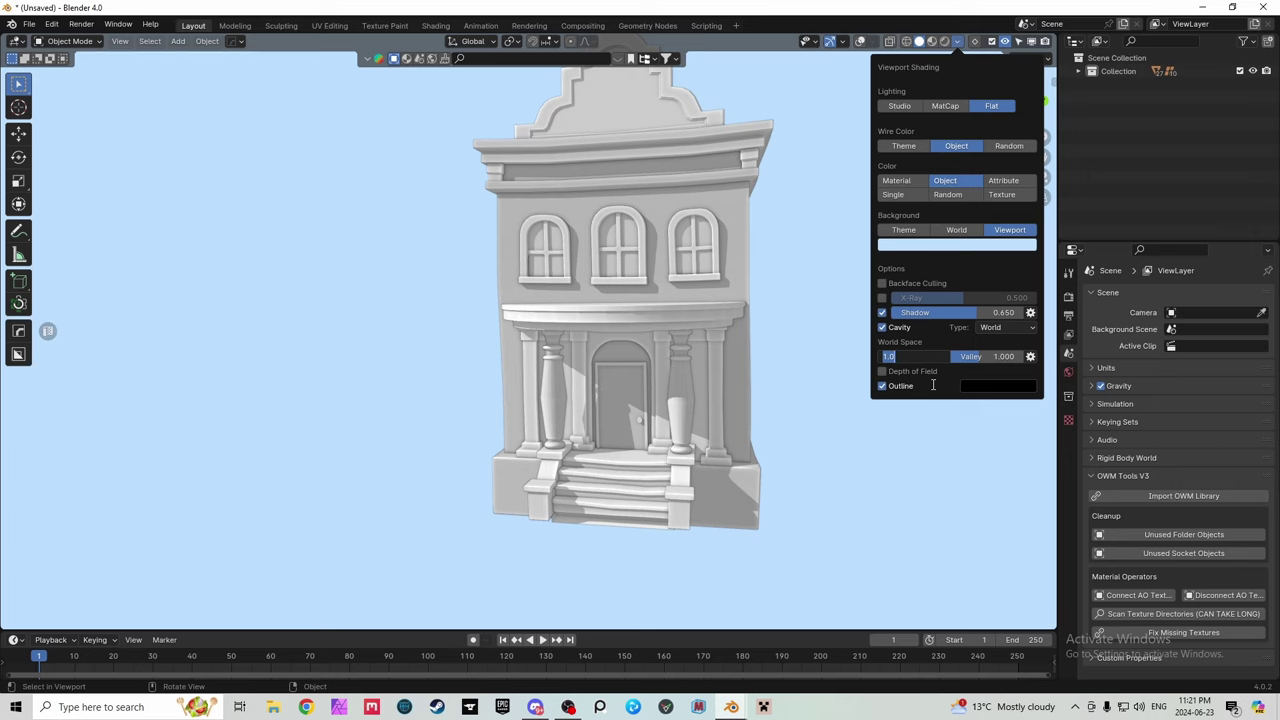
pyautogui.write('1.5')
pyautogui.press('Return')
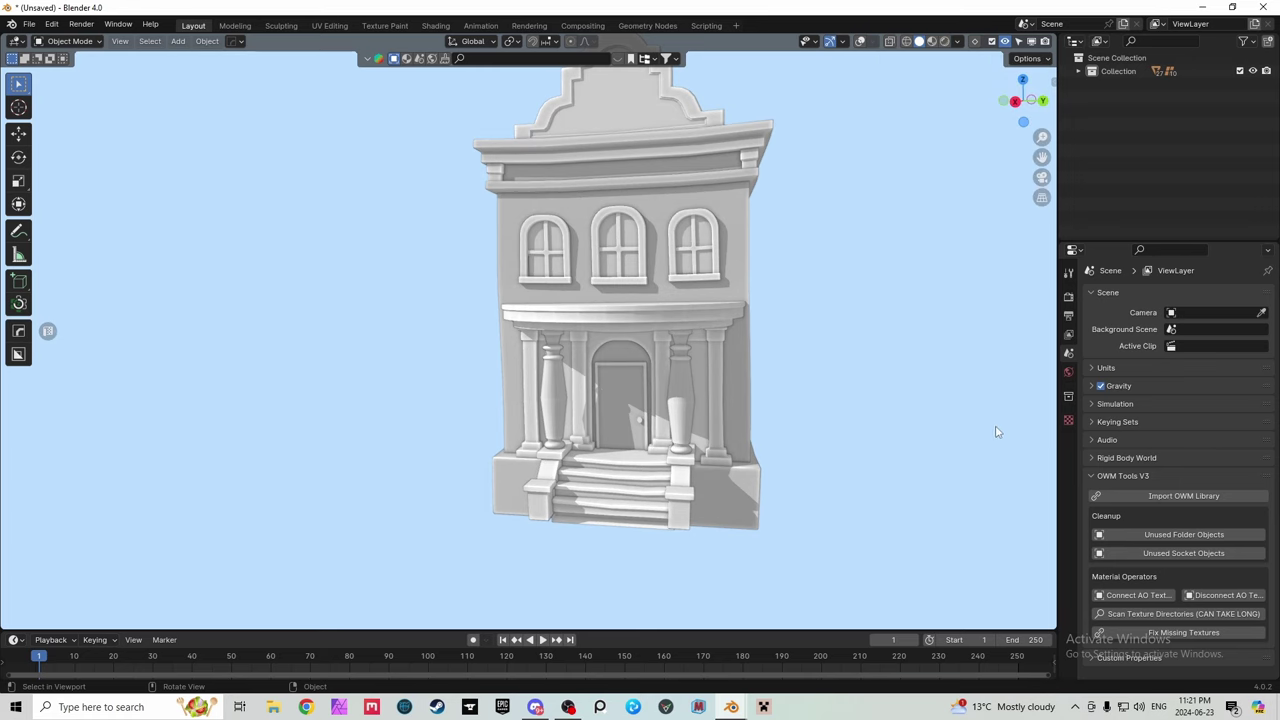
# Set the world-space cavity valley strength to 1.25
pyautogui.click(958, 41)
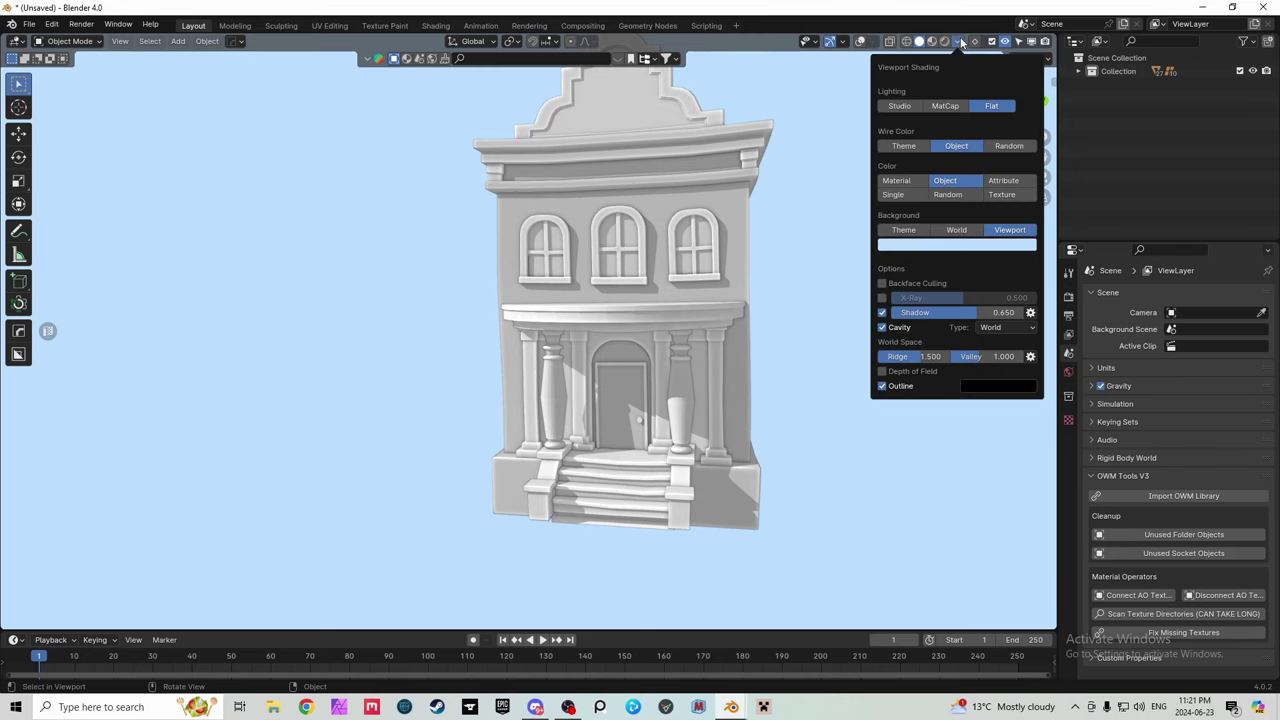
pyautogui.click(995, 356)
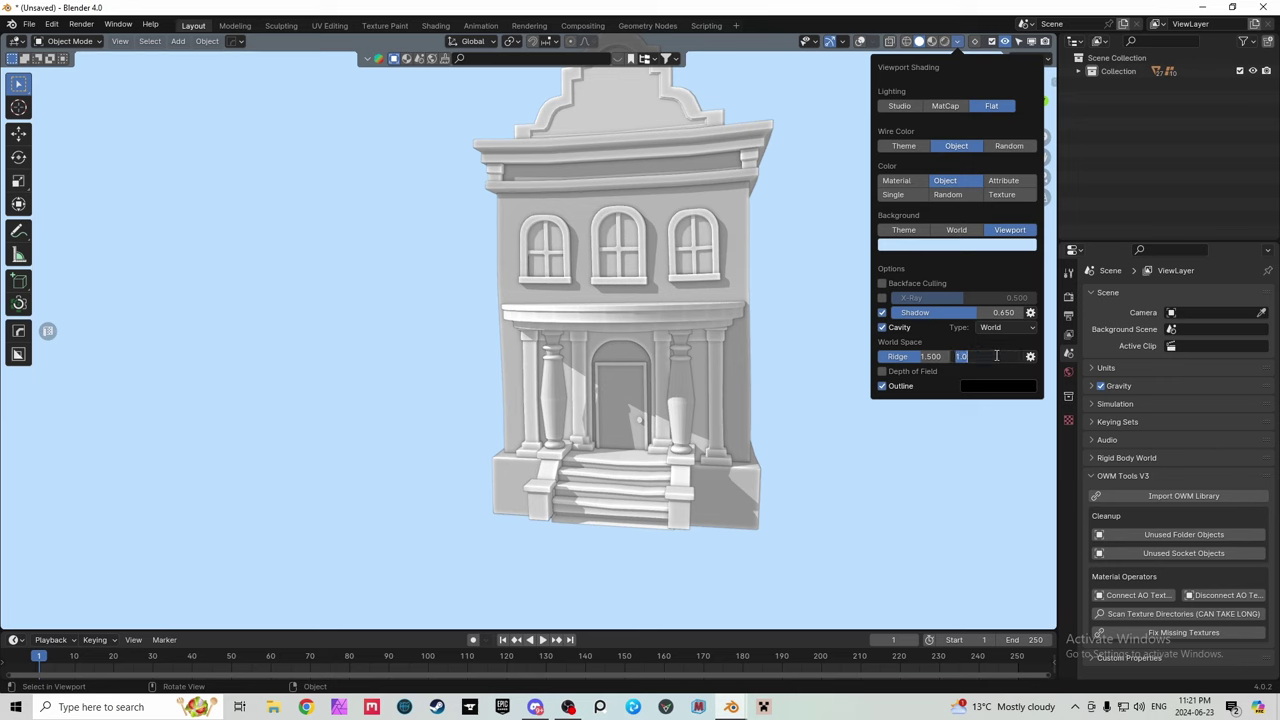
pyautogui.write('11.2')
pyautogui.write('5')
pyautogui.press('Return')
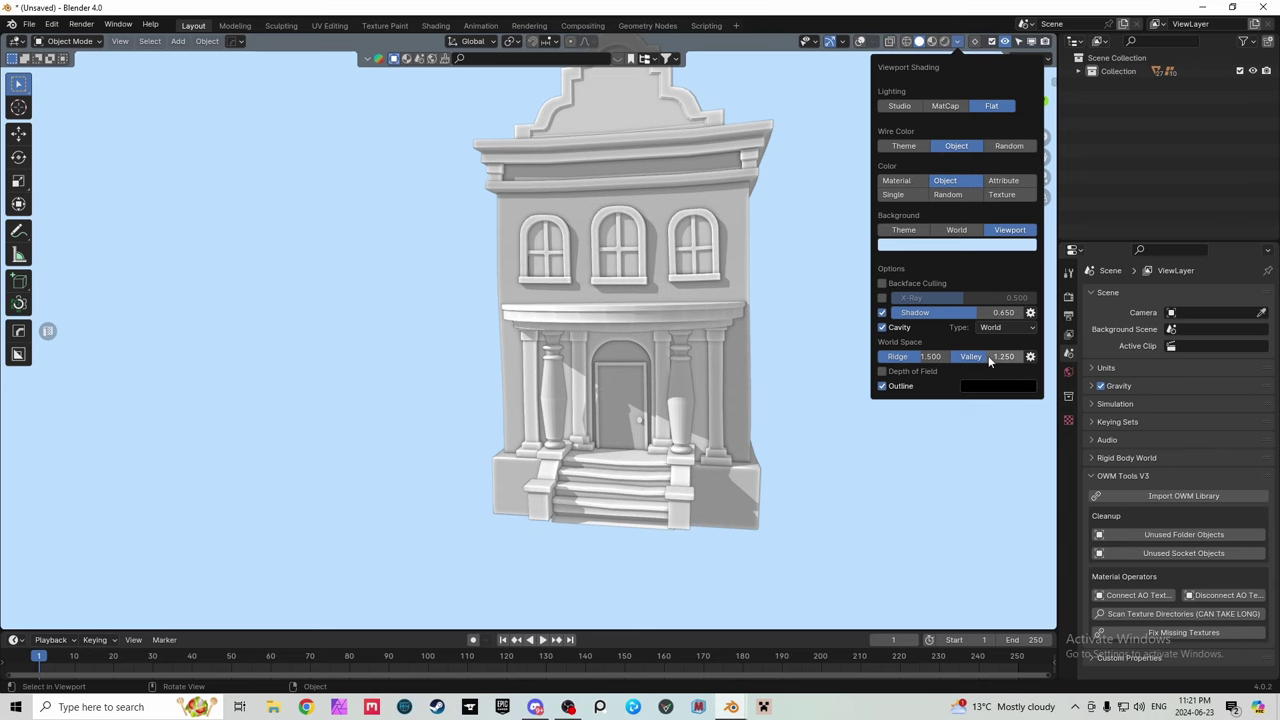
# Try a lower cavity valley strength on the entrance, and raise the valley to 2.5
pyautogui.moveTo(988, 361); pyautogui.dragTo(899, 360)
pyautogui.scroll(8, 628, 370)
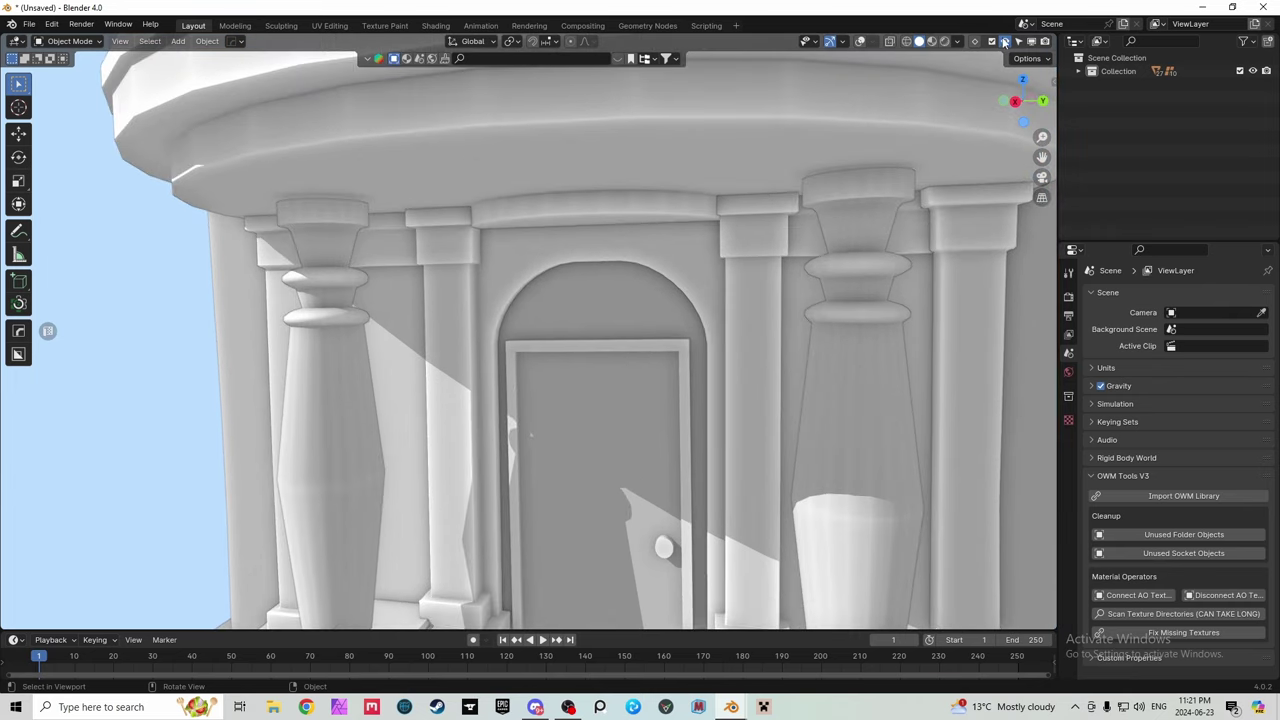
pyautogui.click(958, 42)
pyautogui.doubleClick(1000, 356)
pyautogui.write('2.5')
pyautogui.press('Return')
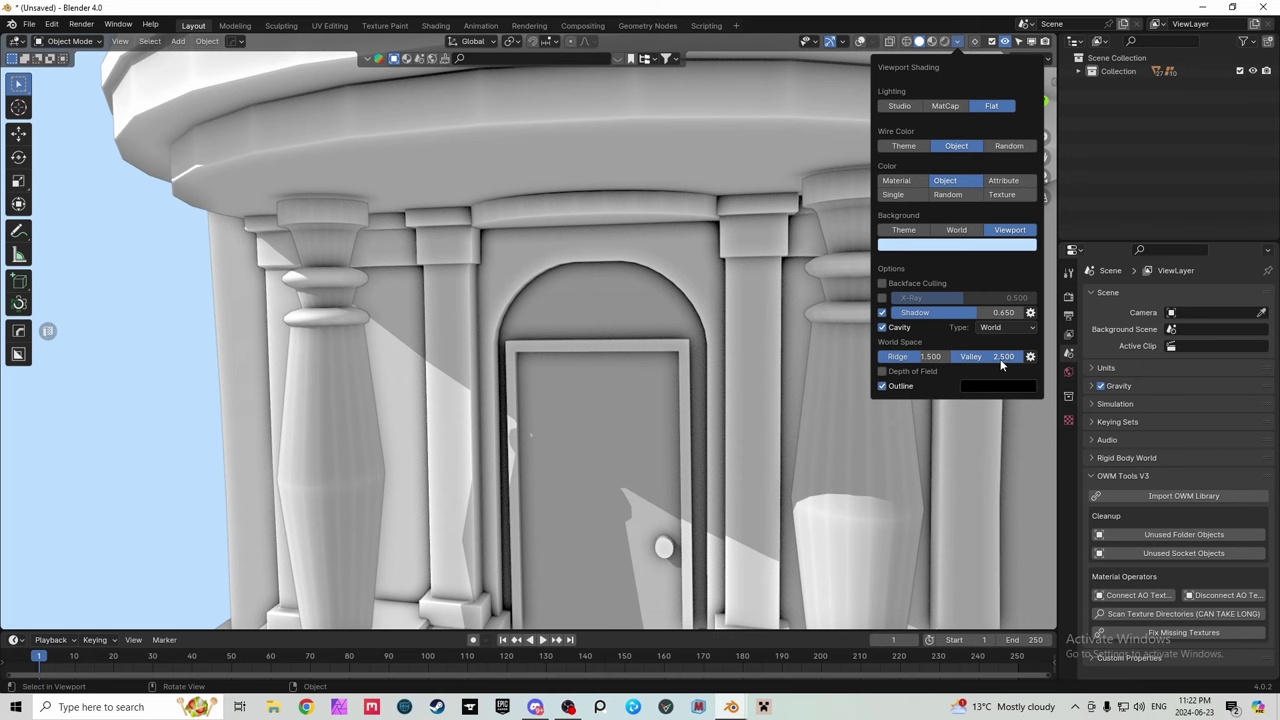
pyautogui.moveTo(1003, 365)
pyautogui.mouseDown()
pyautogui.moveTo(955, 365)
pyautogui.moveTo(1010, 356)
pyautogui.mouseUp()
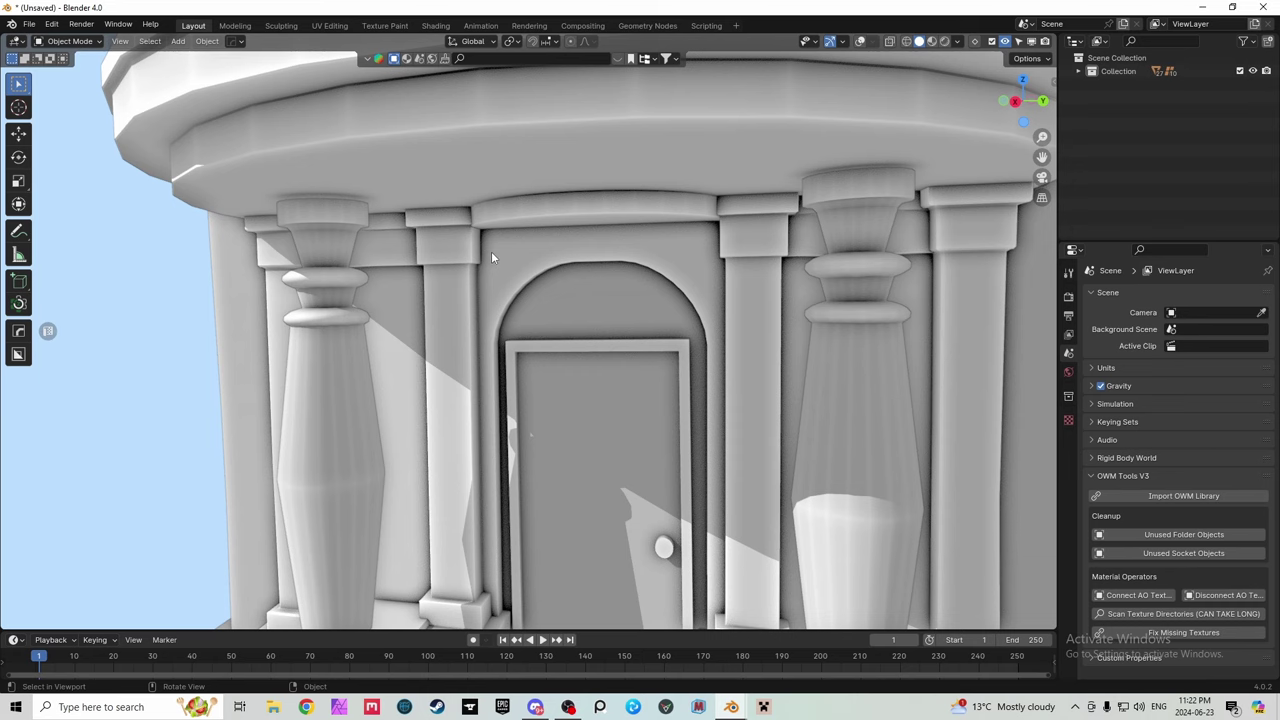
# Raise the world-space cavity ridge strength to 2.5 to exaggerate the highlighted edges
pyautogui.click(957, 41)
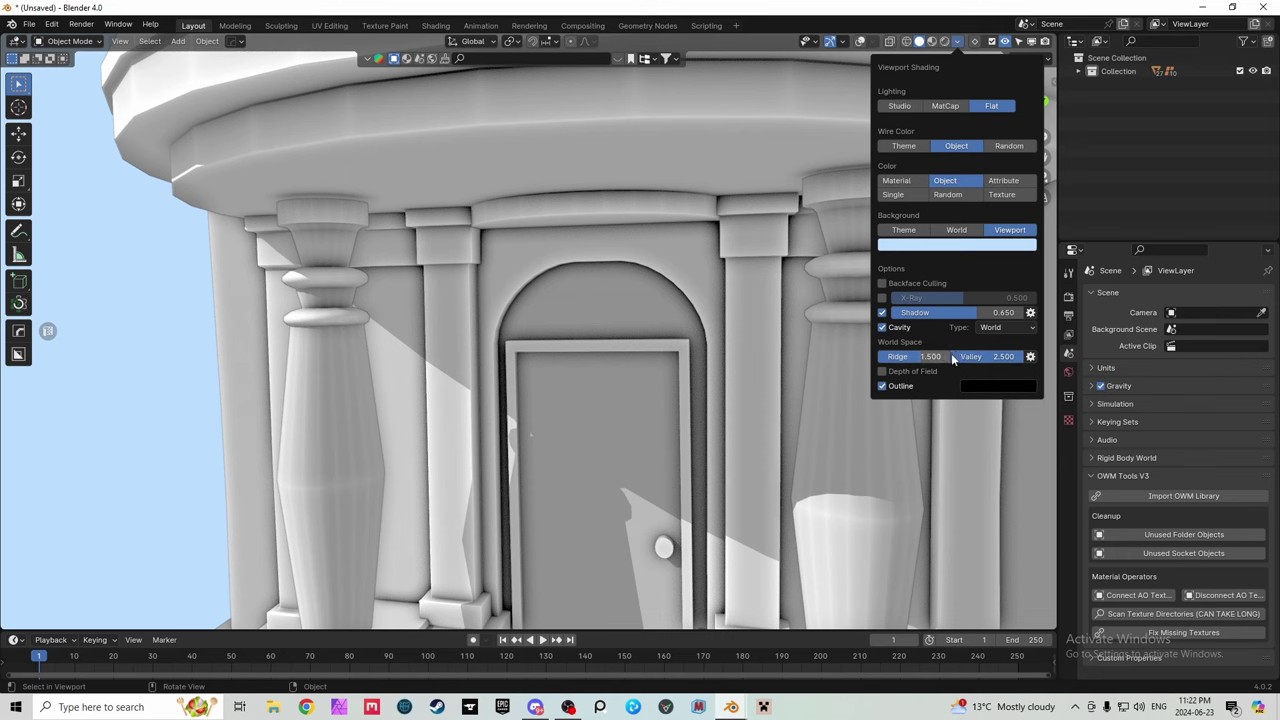
pyautogui.moveTo(937, 357); pyautogui.dragTo(962, 357)
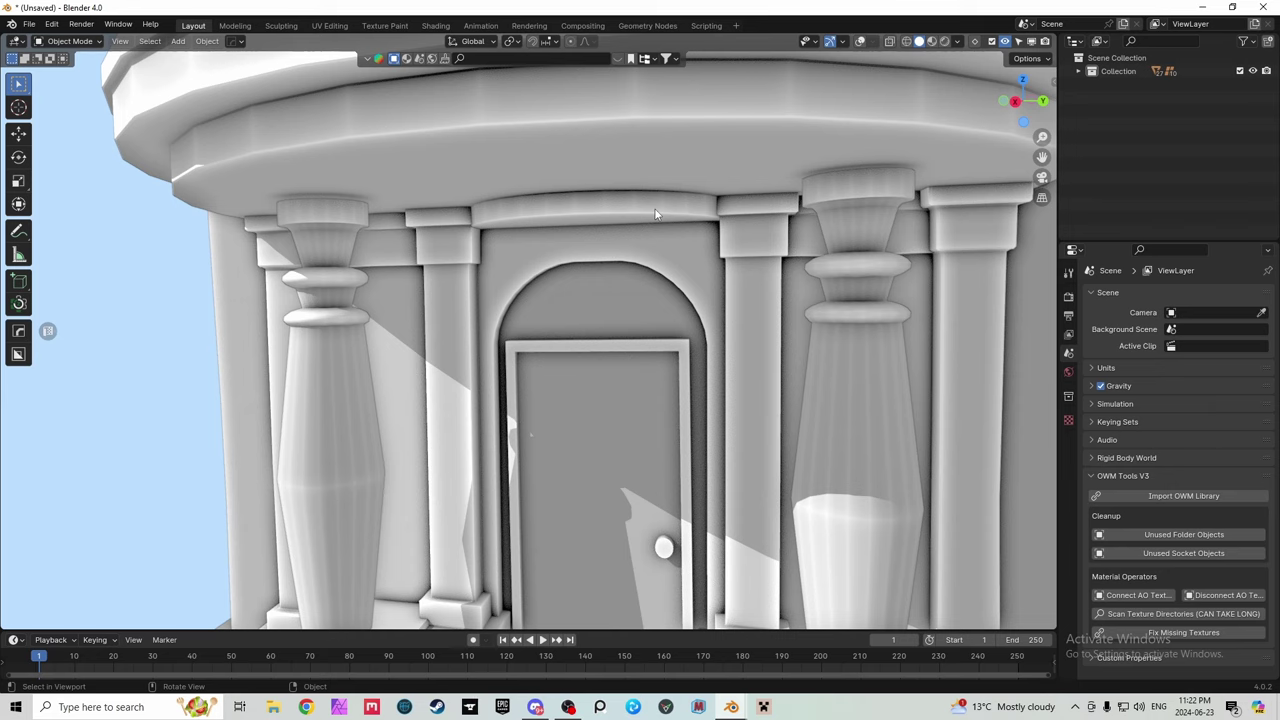
pyautogui.click(958, 42)
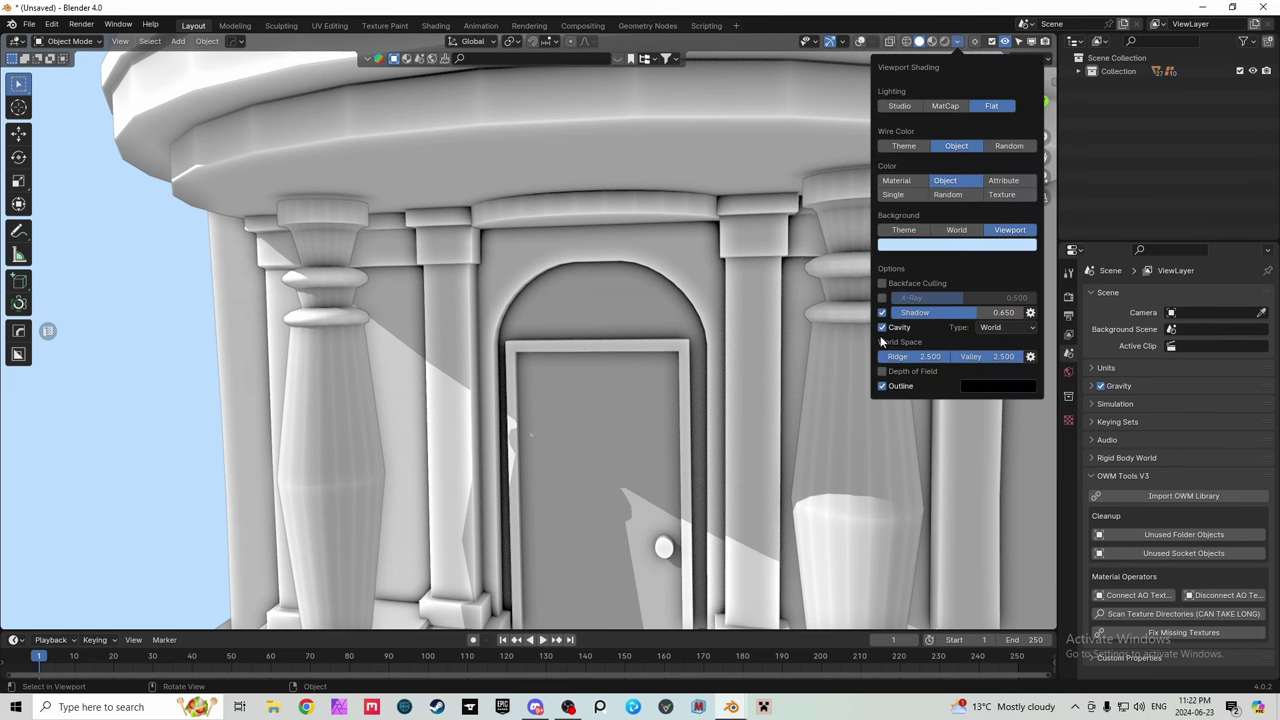
# Set the cavity ridge strength to 1.5, and lower it to about 0.2
pyautogui.click(958, 42)
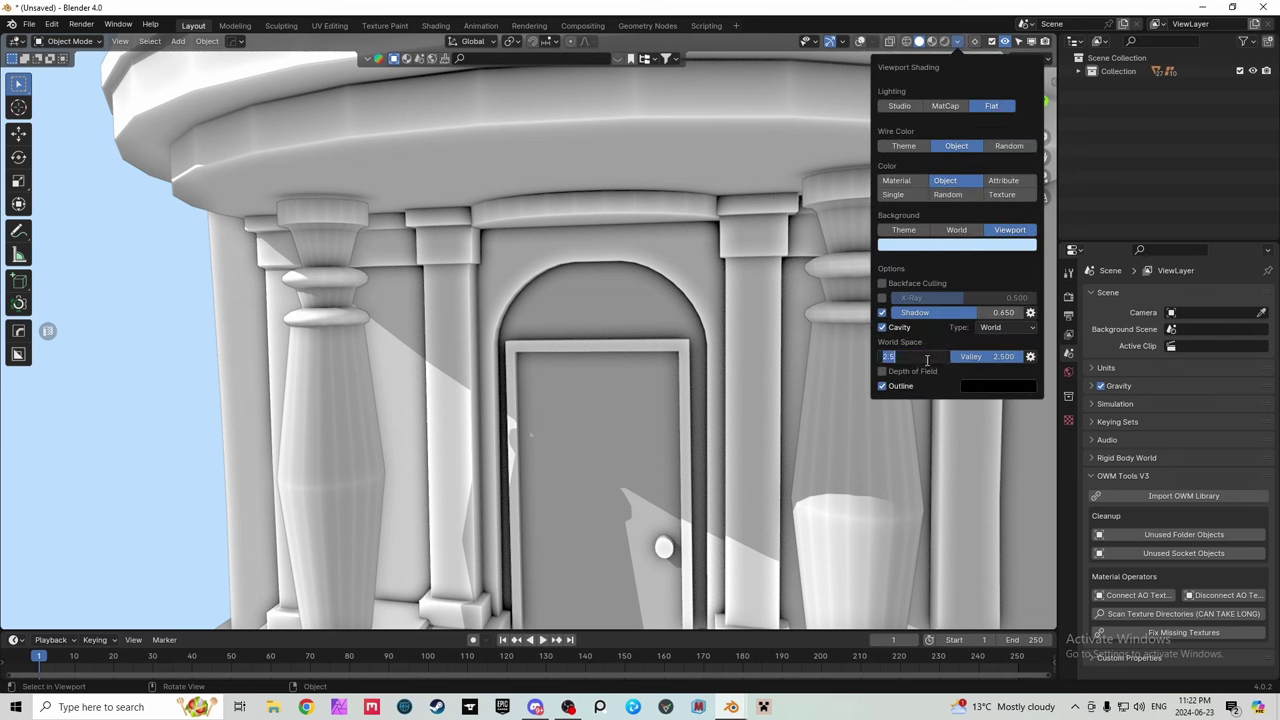
pyautogui.moveTo(916, 354); pyautogui.dragTo(915, 354)
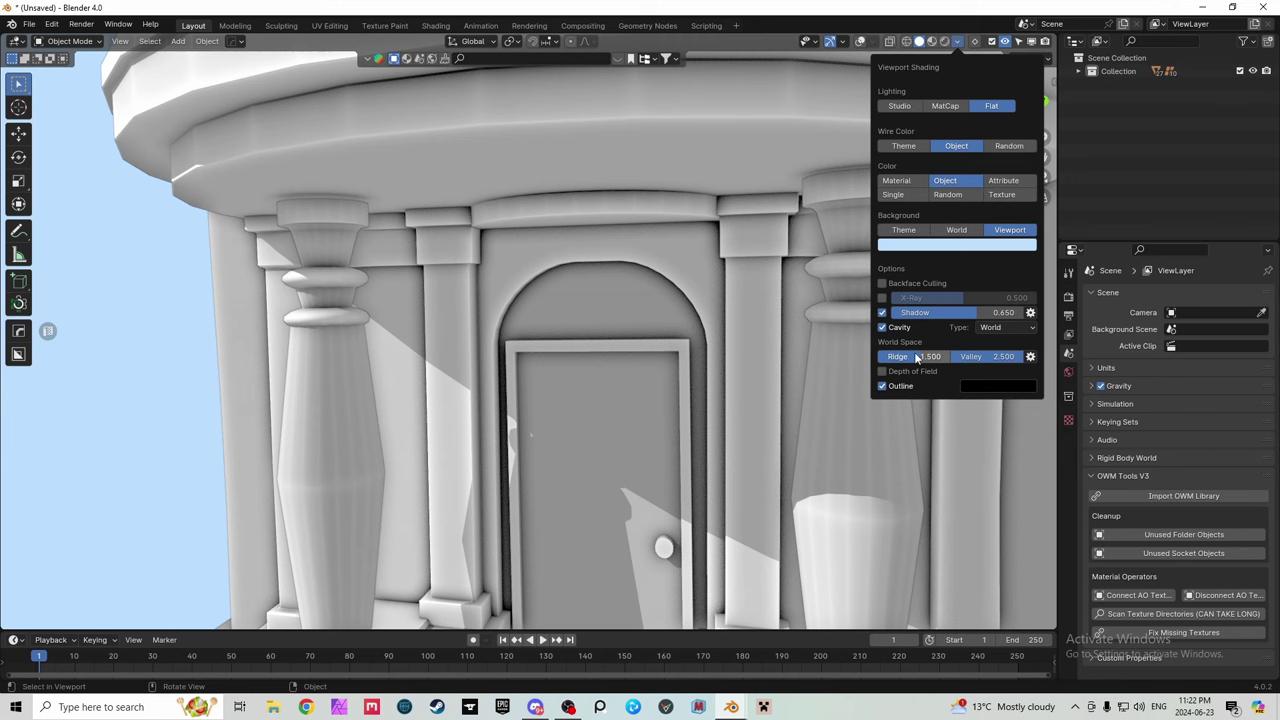
pyautogui.moveTo(916, 357); pyautogui.dragTo(884, 357)
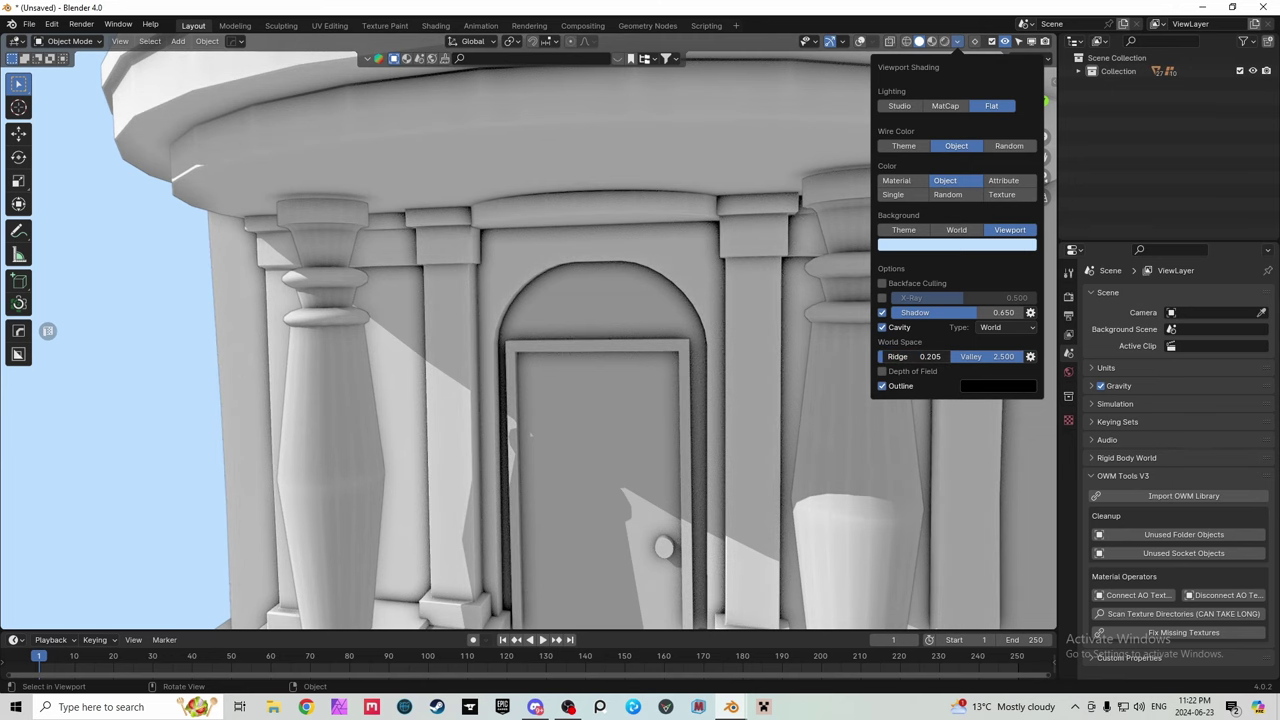
# Restore the world-space cavity ridge strength to 1.5
pyautogui.scroll(-5, 612, 403)
pyautogui.scroll(-2, 626, 334)
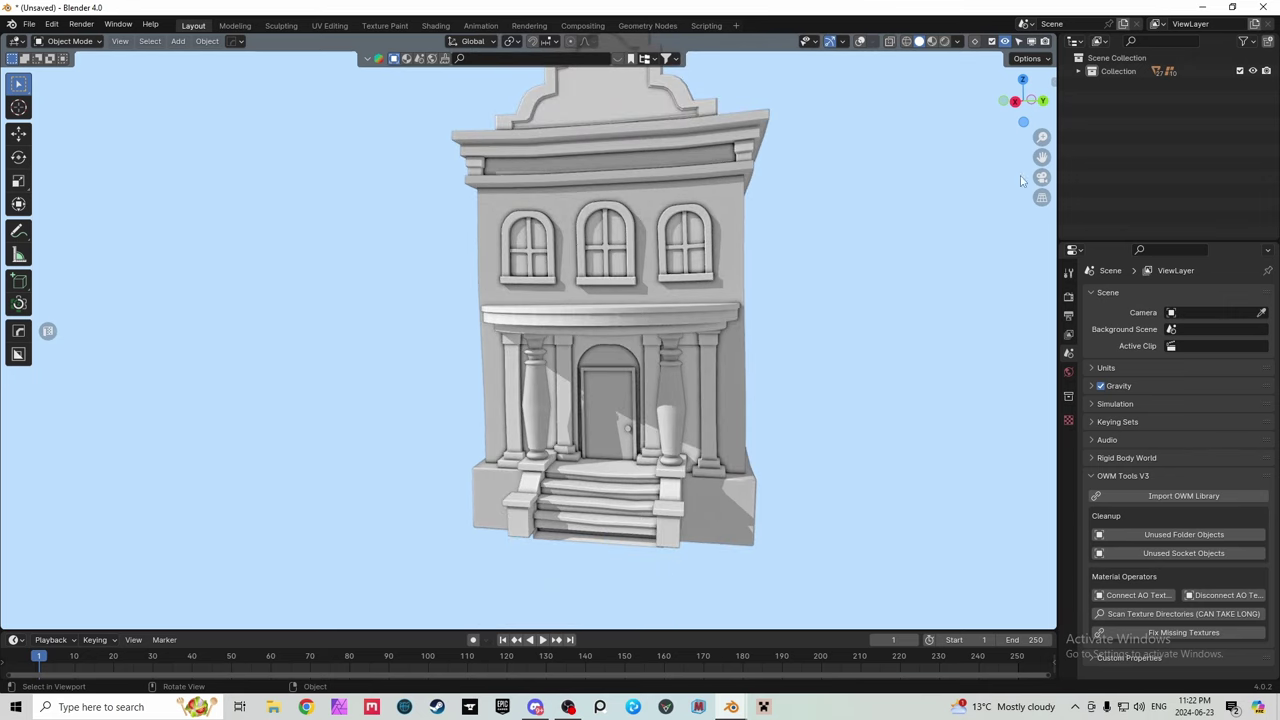
pyautogui.click(958, 42)
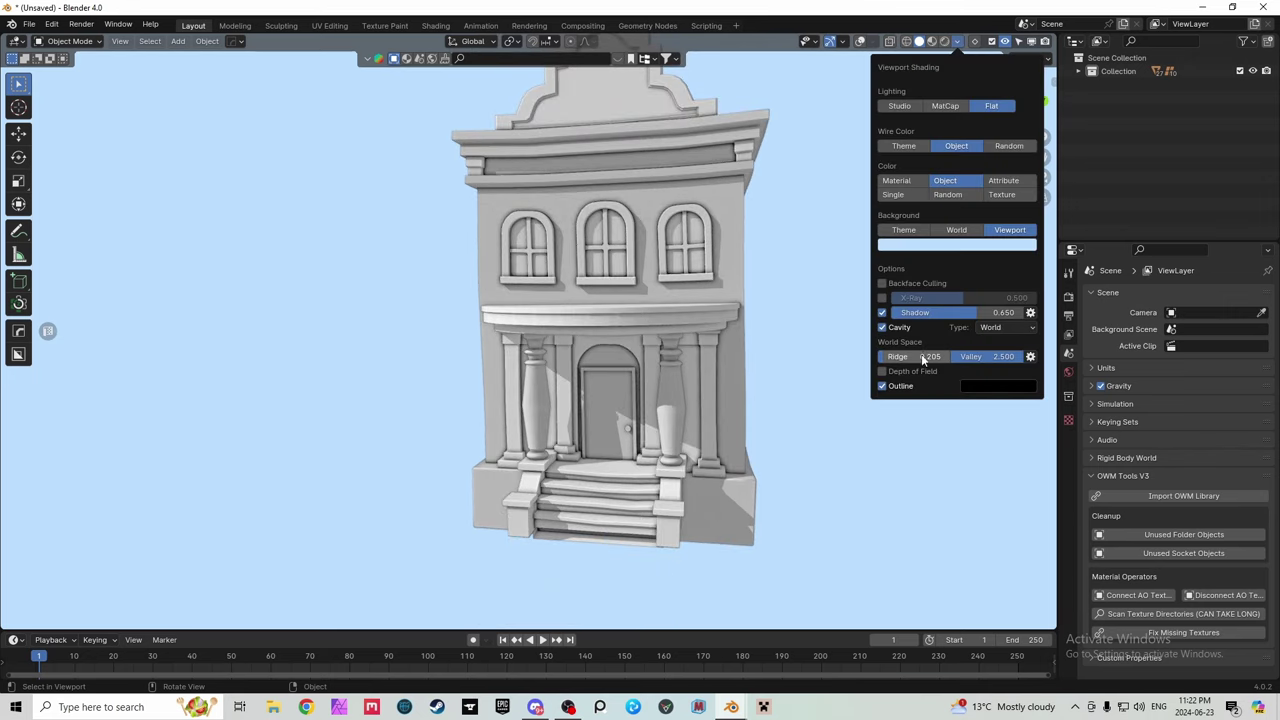
pyautogui.write('1')
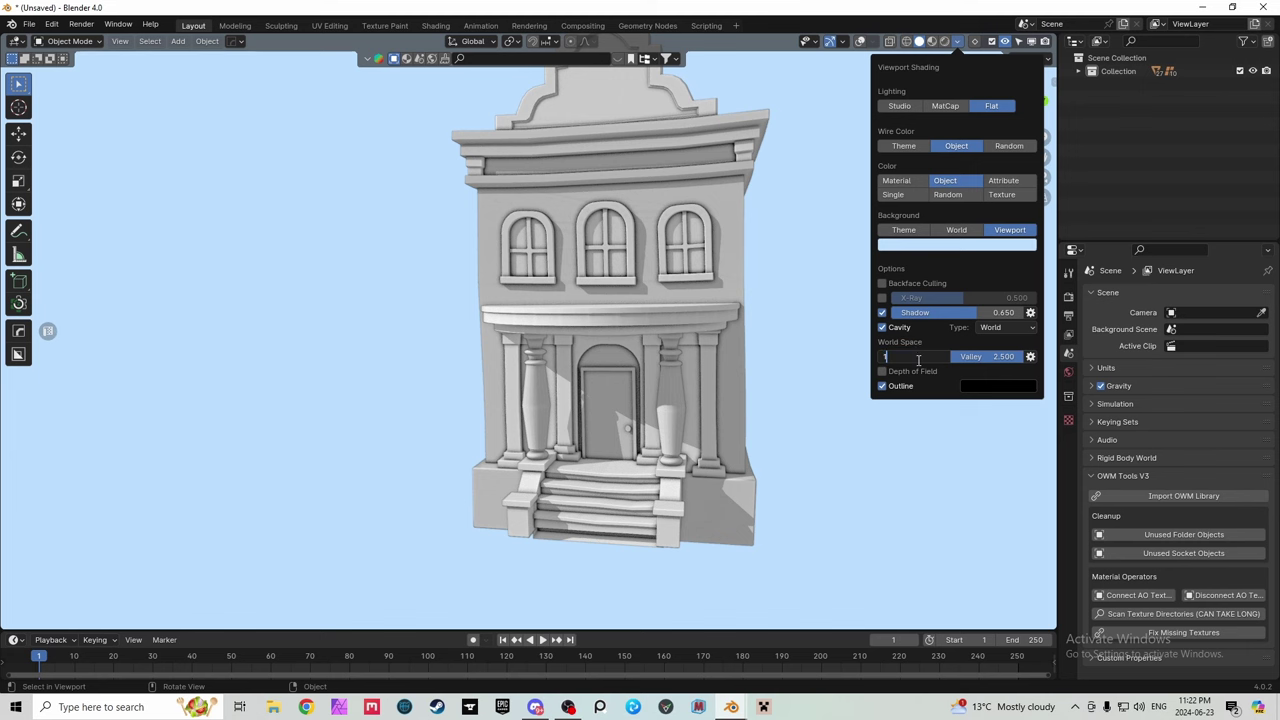
pyautogui.press('Return')
# Restore the world-space cavity valley strength to 1.25
pyautogui.scroll(3, 640, 244)
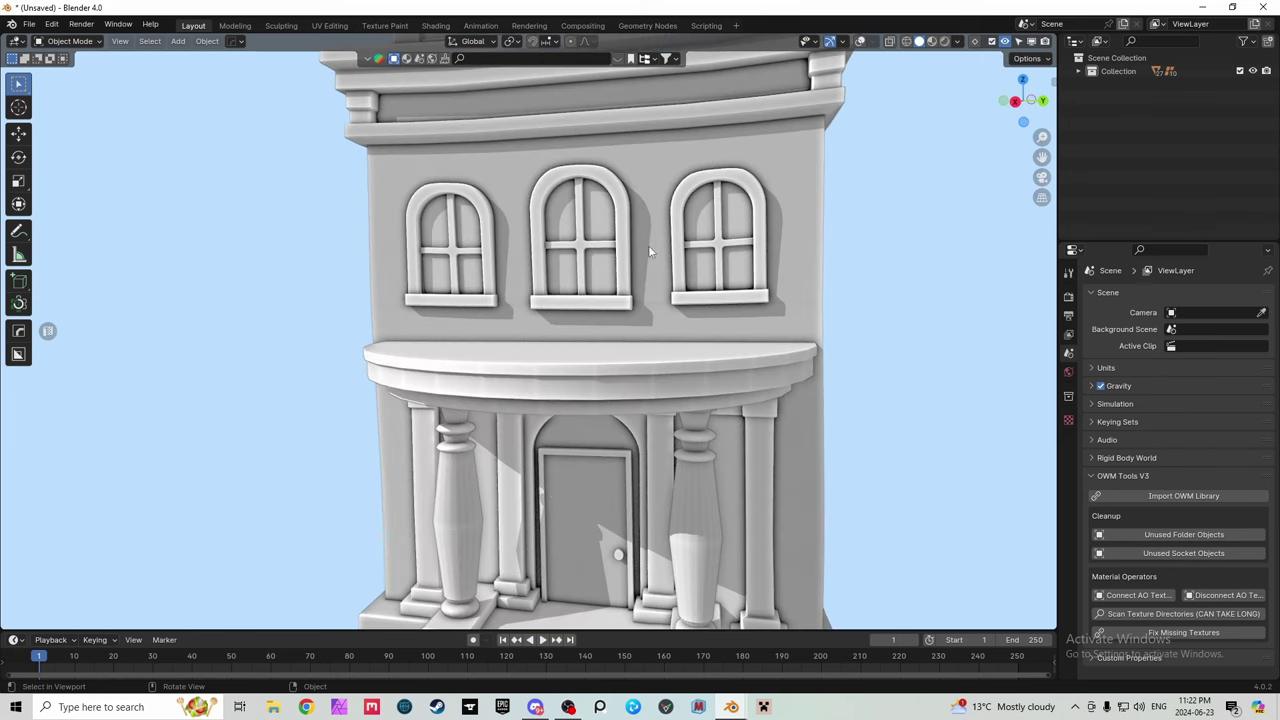
pyautogui.scroll(-1, 863, 70)
pyautogui.click(957, 41)
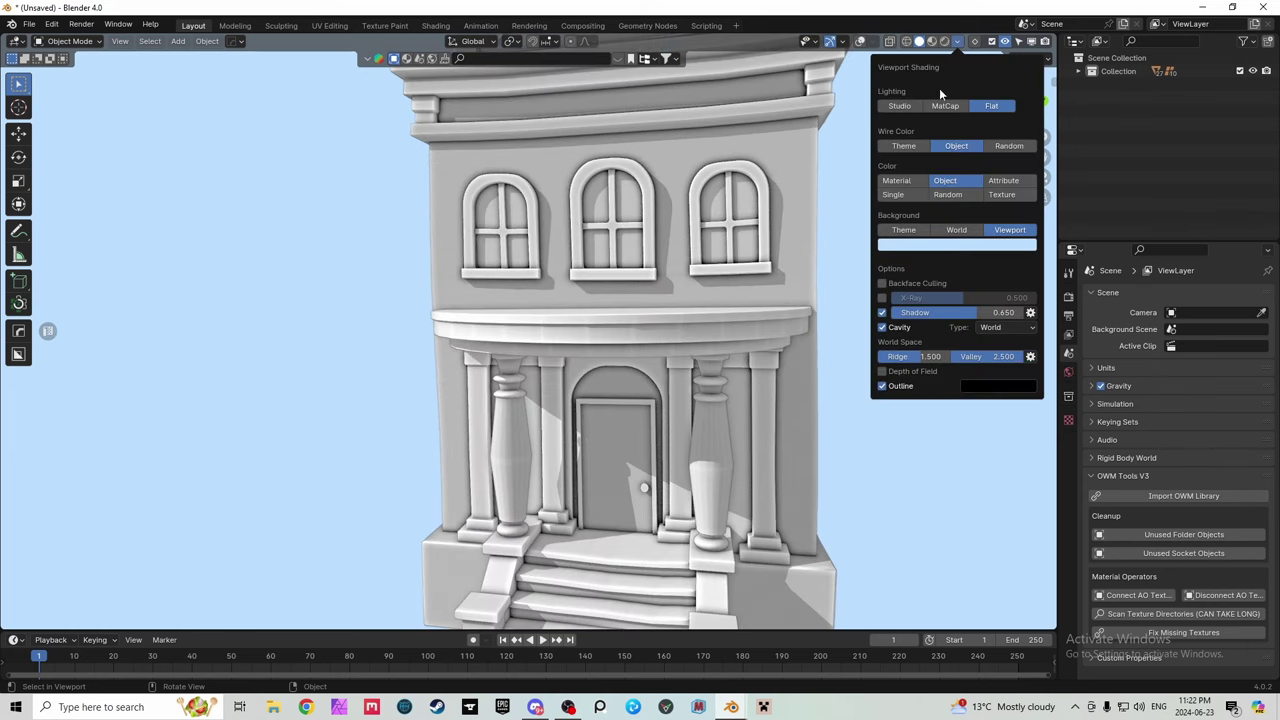
pyautogui.click(975, 356)
pyautogui.write('1')
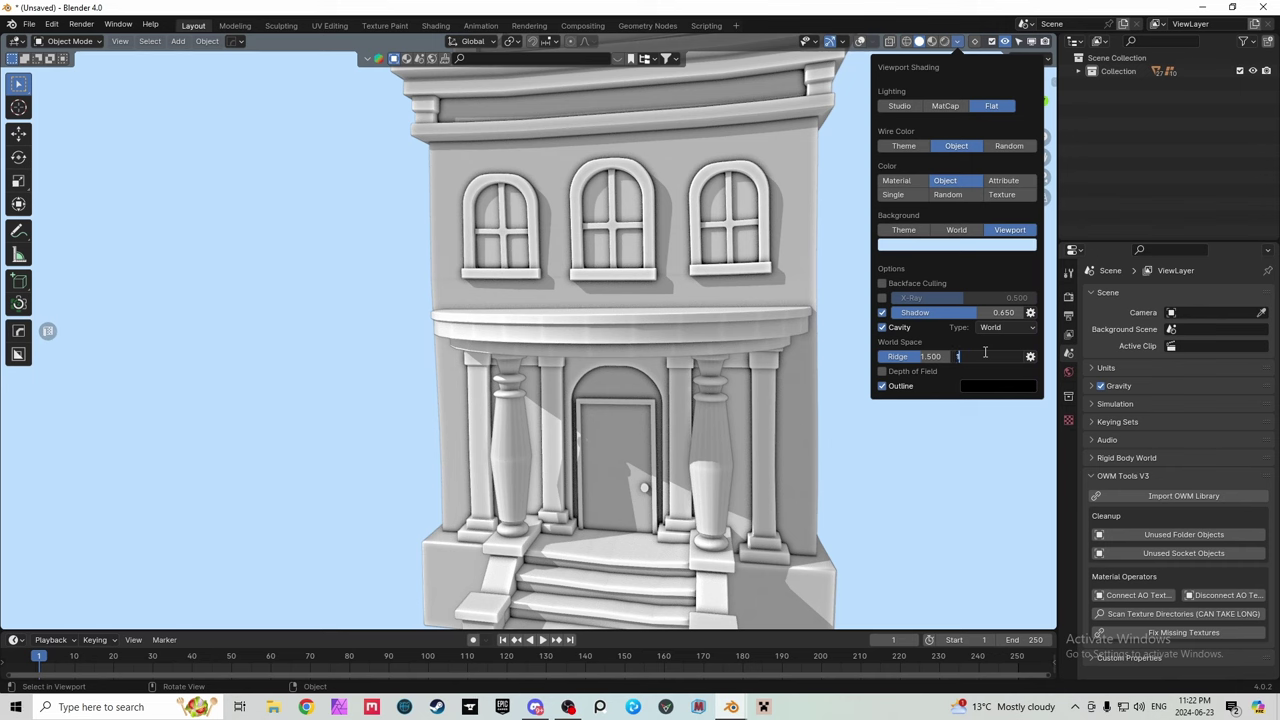
pyautogui.write('.25')
pyautogui.press('Return')
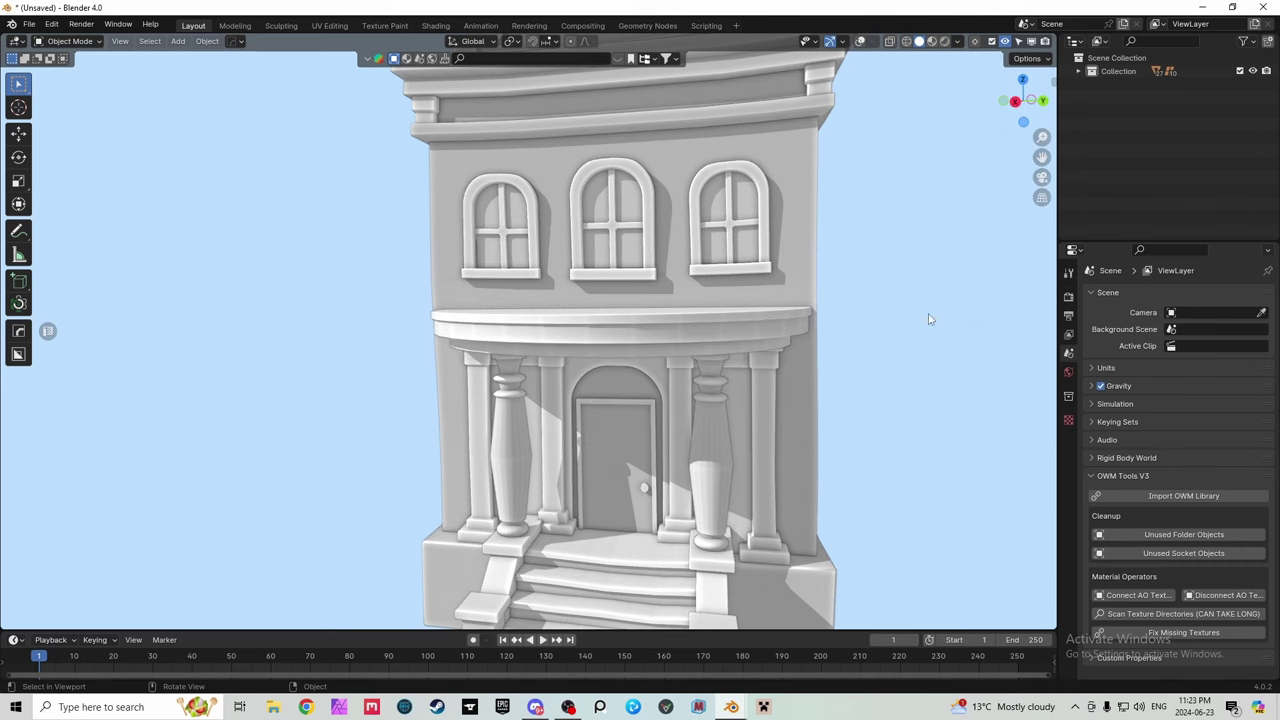
# Lower the world-space cavity valley strength to 0
pyautogui.click(957, 41)
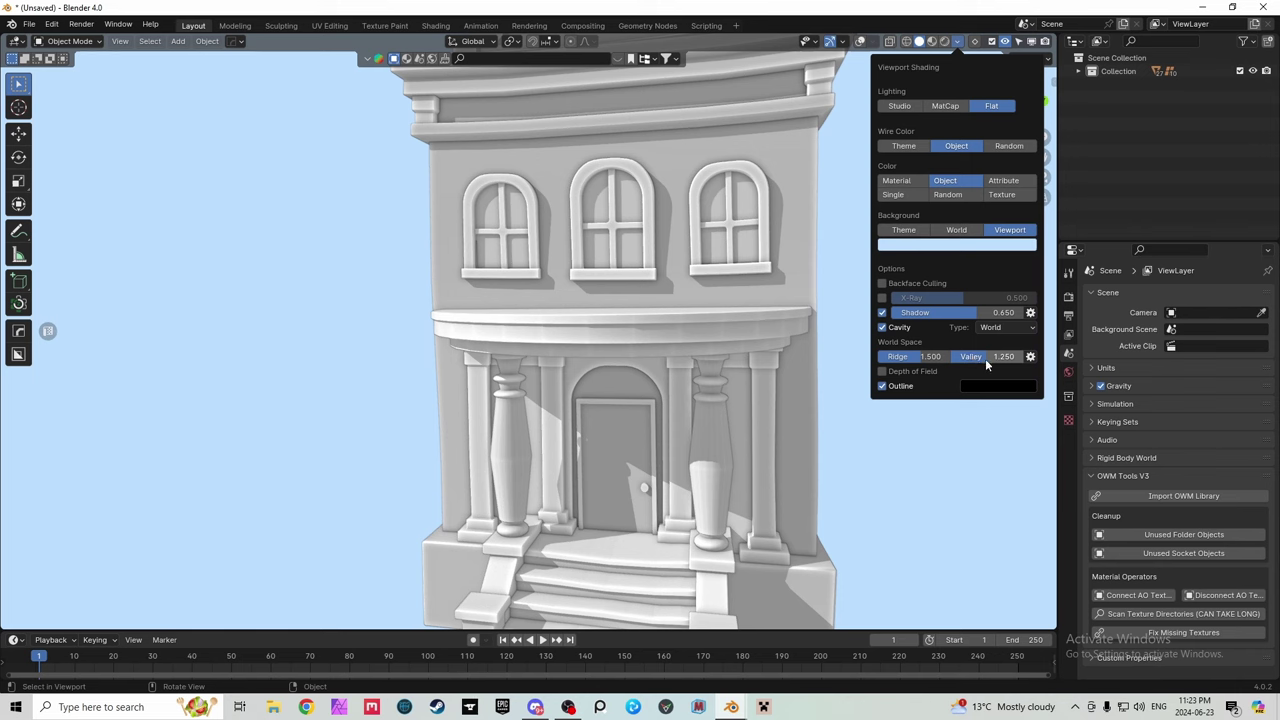
pyautogui.moveTo(981, 362)
pyautogui.mouseDown()
pyautogui.moveTo(1015, 362)
pyautogui.moveTo(955, 362)
pyautogui.mouseUp()
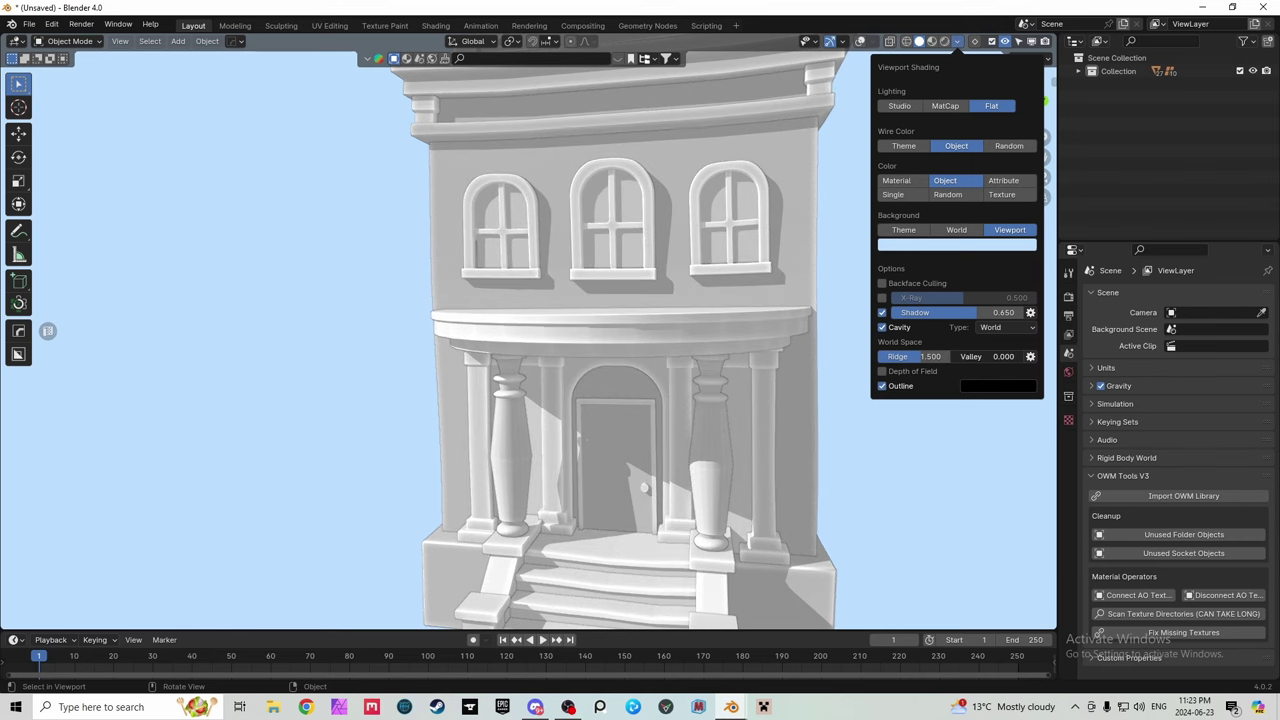
# Restore the world-space cavity valley strength to 1.25 and view the whole building
pyautogui.click(971, 357)
pyautogui.write('1.25')
pyautogui.press('Return')
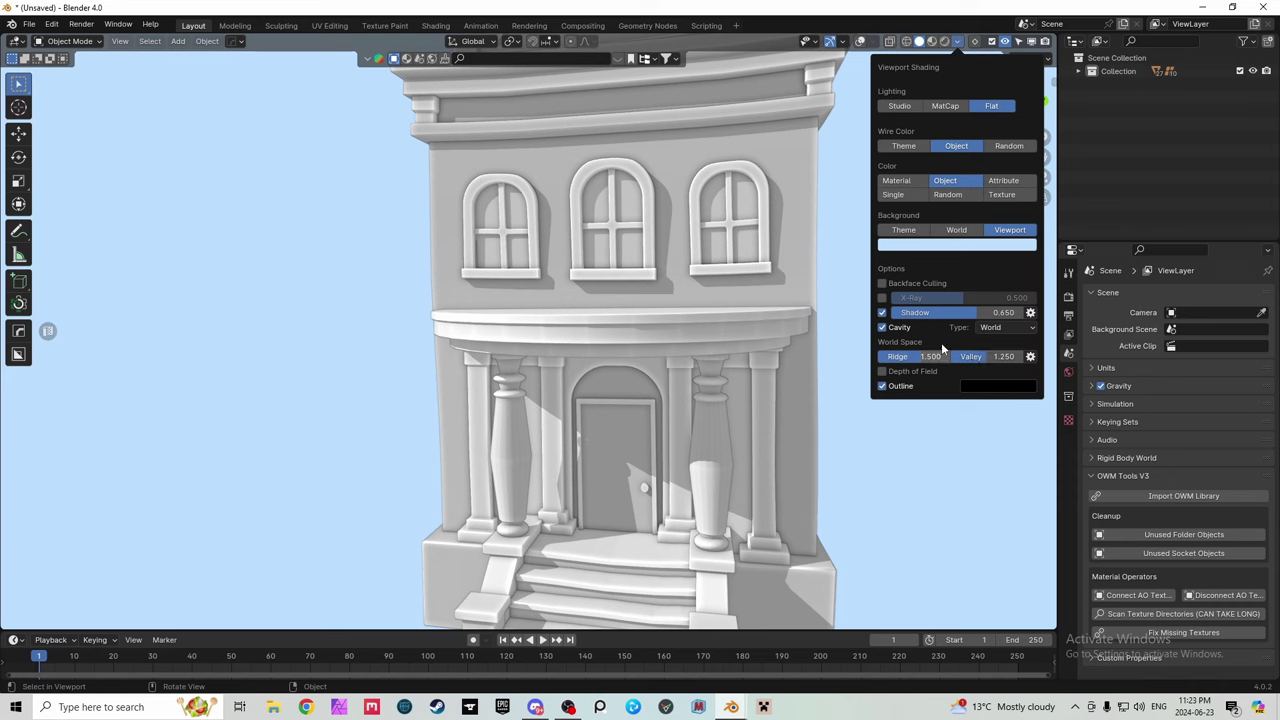
pyautogui.scroll(-5, 752, 280)
pyautogui.moveTo(1022, 100)
pyautogui.mouseDown()
pyautogui.moveTo(1046, 102)
pyautogui.moveTo(1022, 100)
pyautogui.mouseUp()
# Try the Random, Single and Material colour types for the solid shading, and return the colour type to Object
pyautogui.click(957, 42)
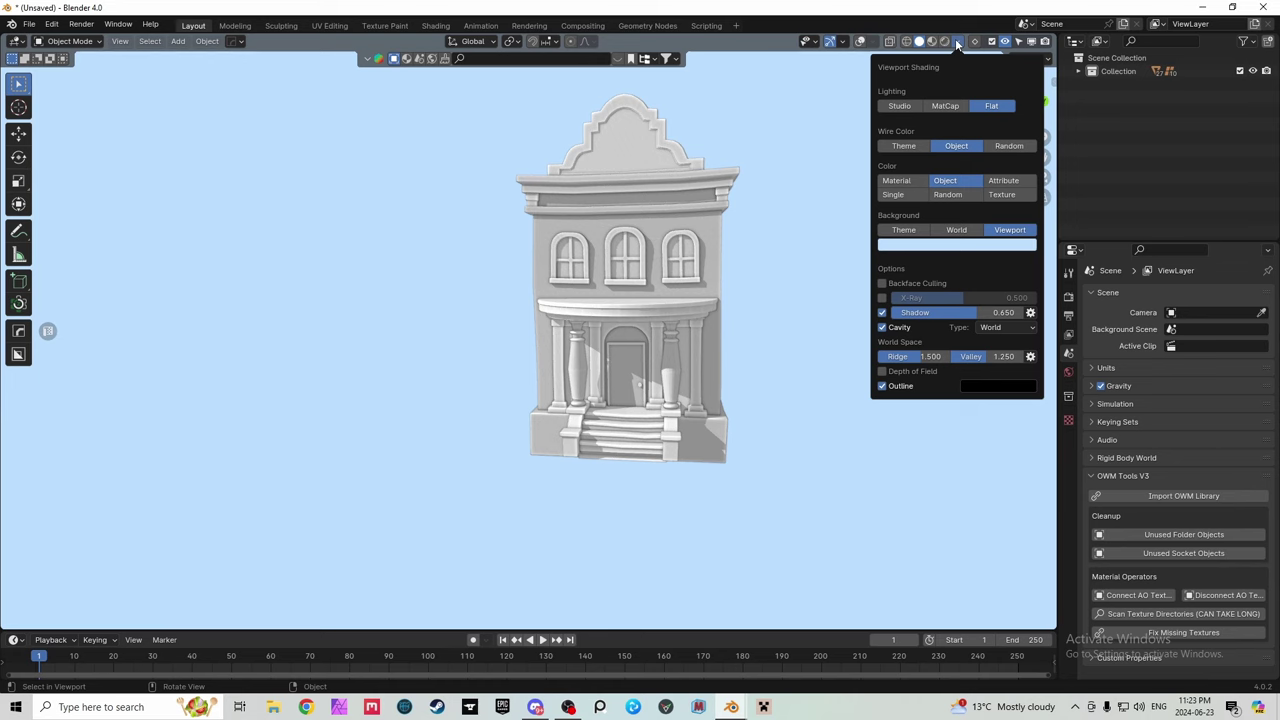
pyautogui.click(953, 196)
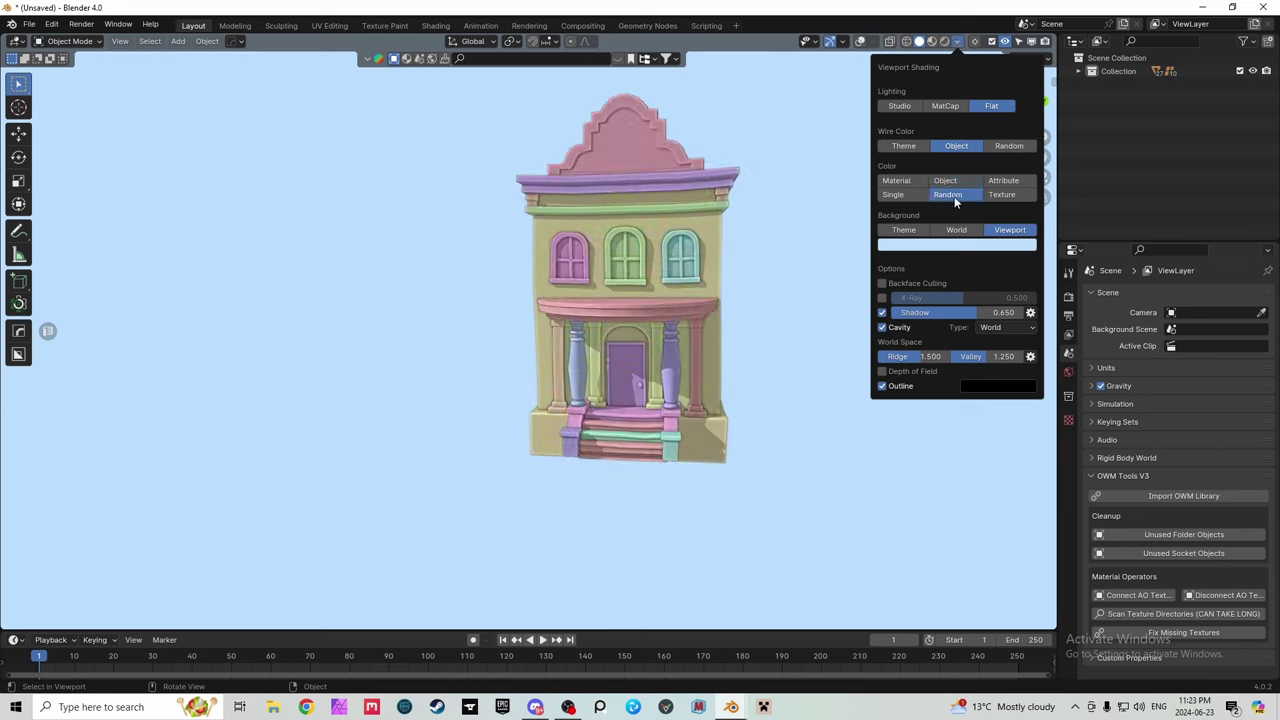
pyautogui.click(895, 194)
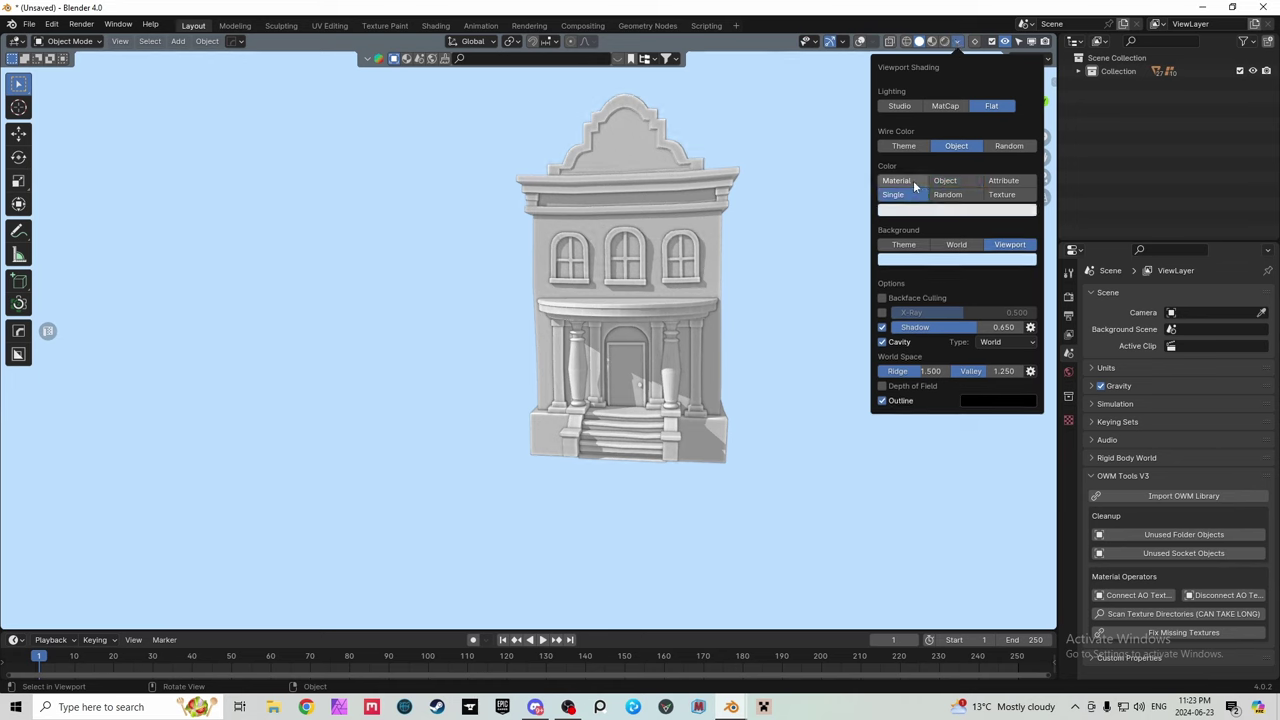
pyautogui.click(900, 181)
pyautogui.click(946, 182)
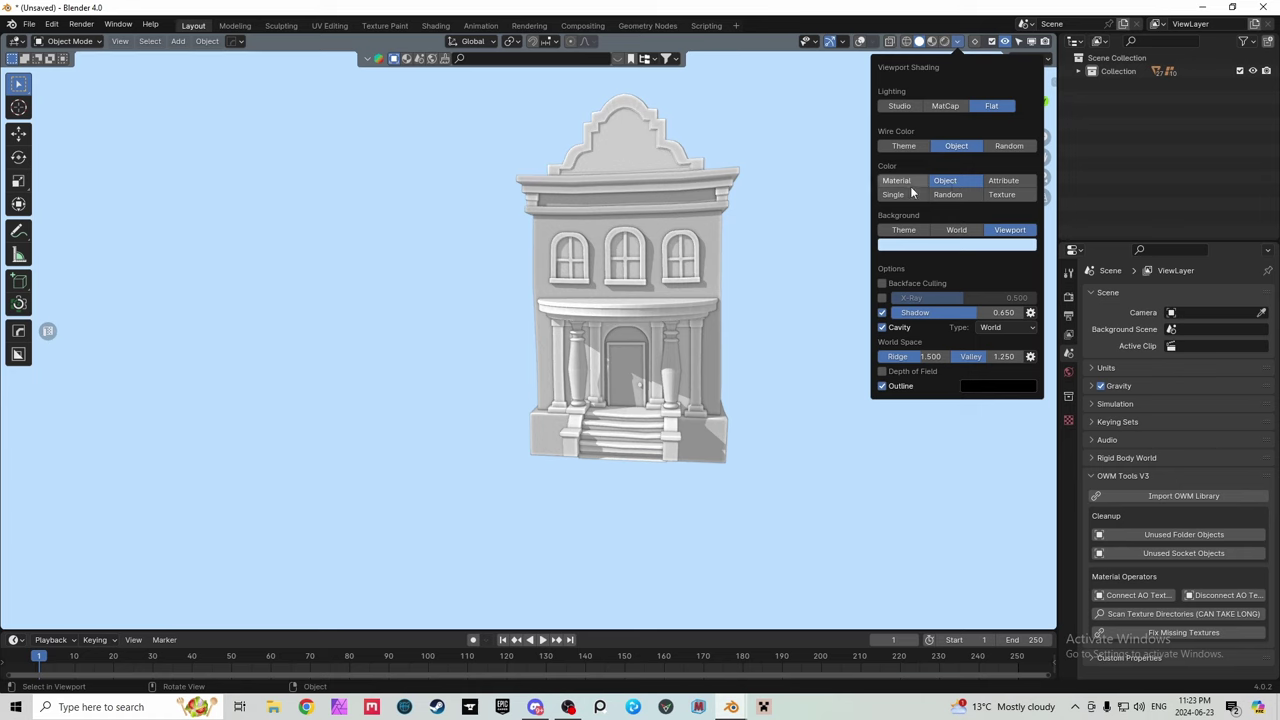
pyautogui.click(911, 188)
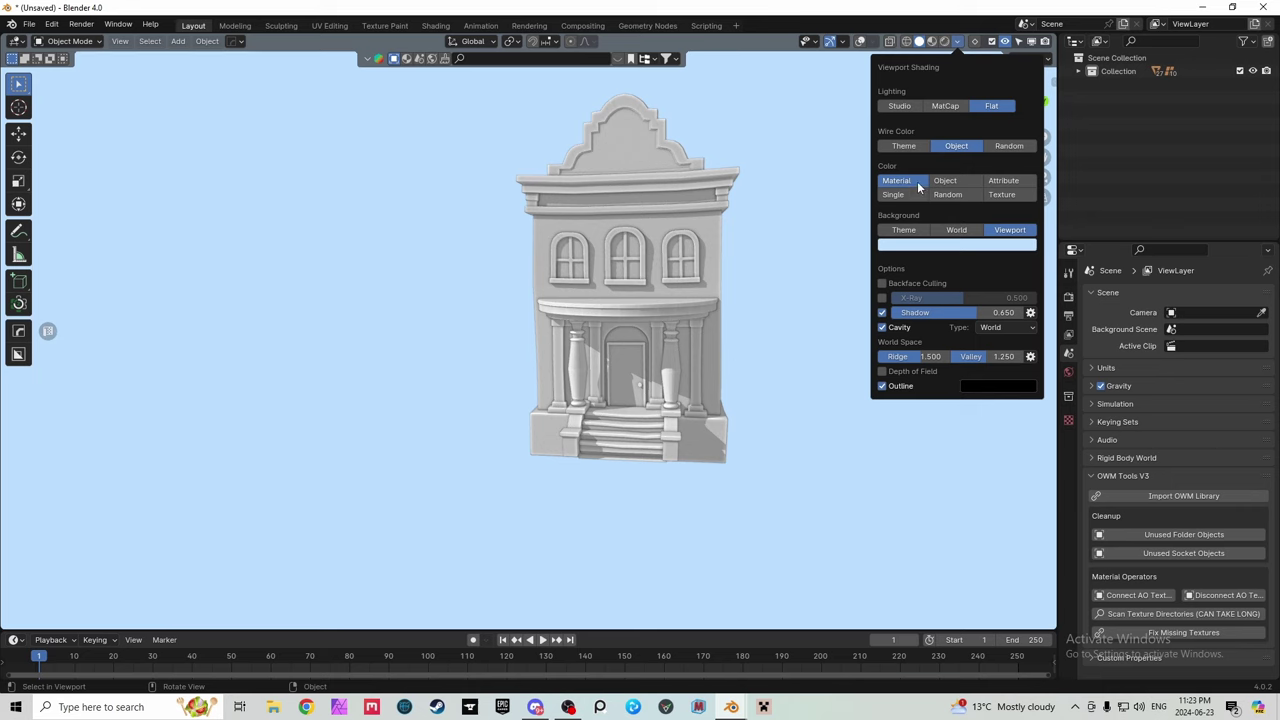
pyautogui.click(948, 185)
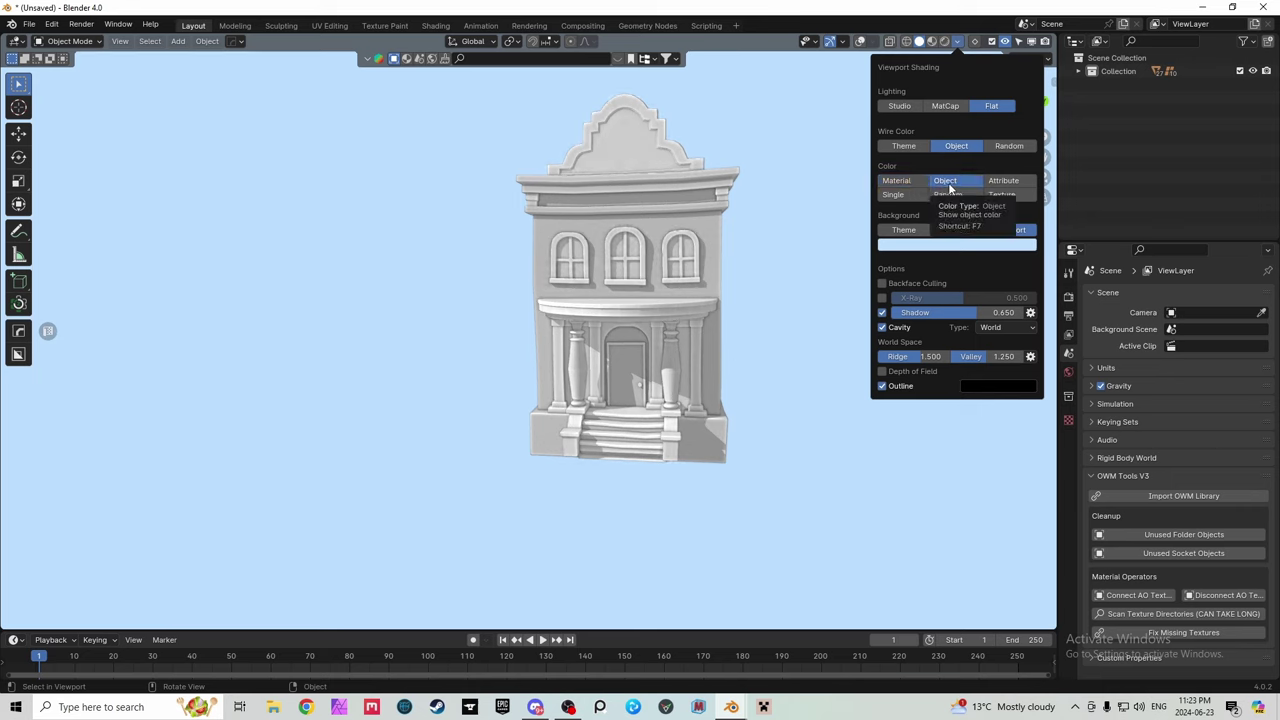
pyautogui.moveTo(994, 117)
pyautogui.mouseDown()
pyautogui.moveTo(1040, 117)
pyautogui.moveTo(985, 114)
pyautogui.moveTo(1007, 107)
pyautogui.mouseUp()
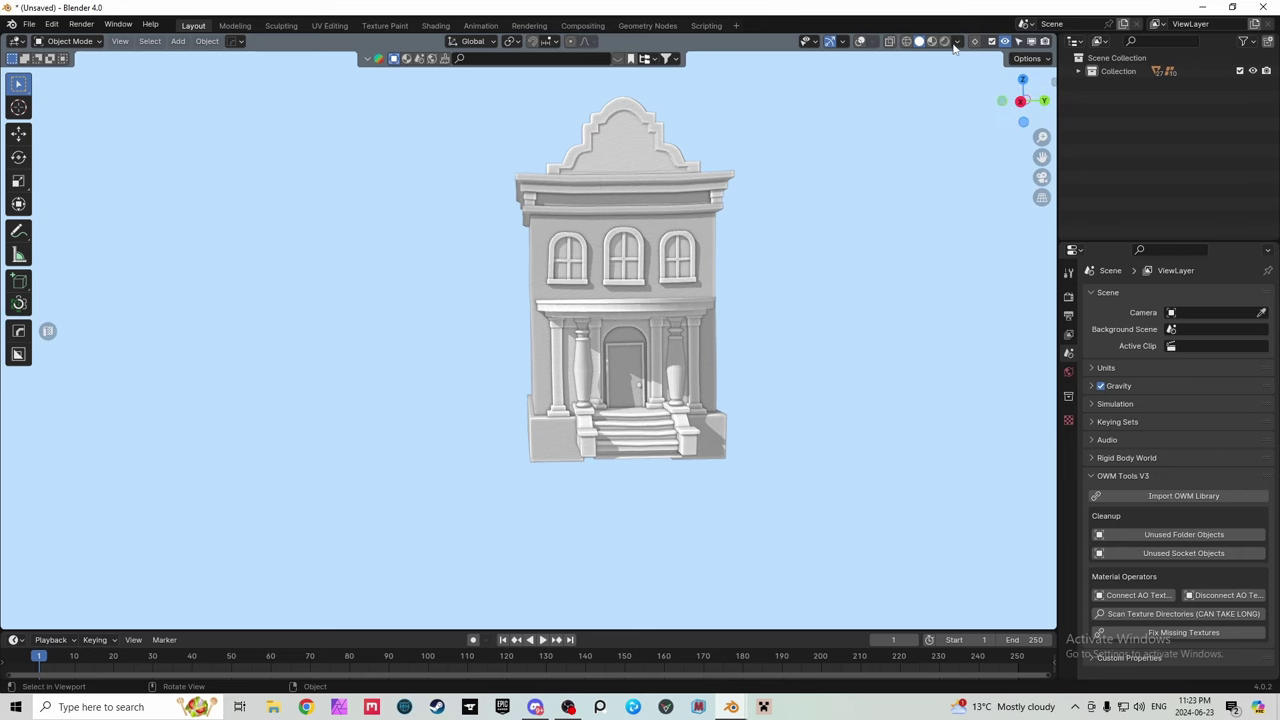
pyautogui.click(859, 43)
pyautogui.click(859, 43)
pyautogui.click(29, 23)
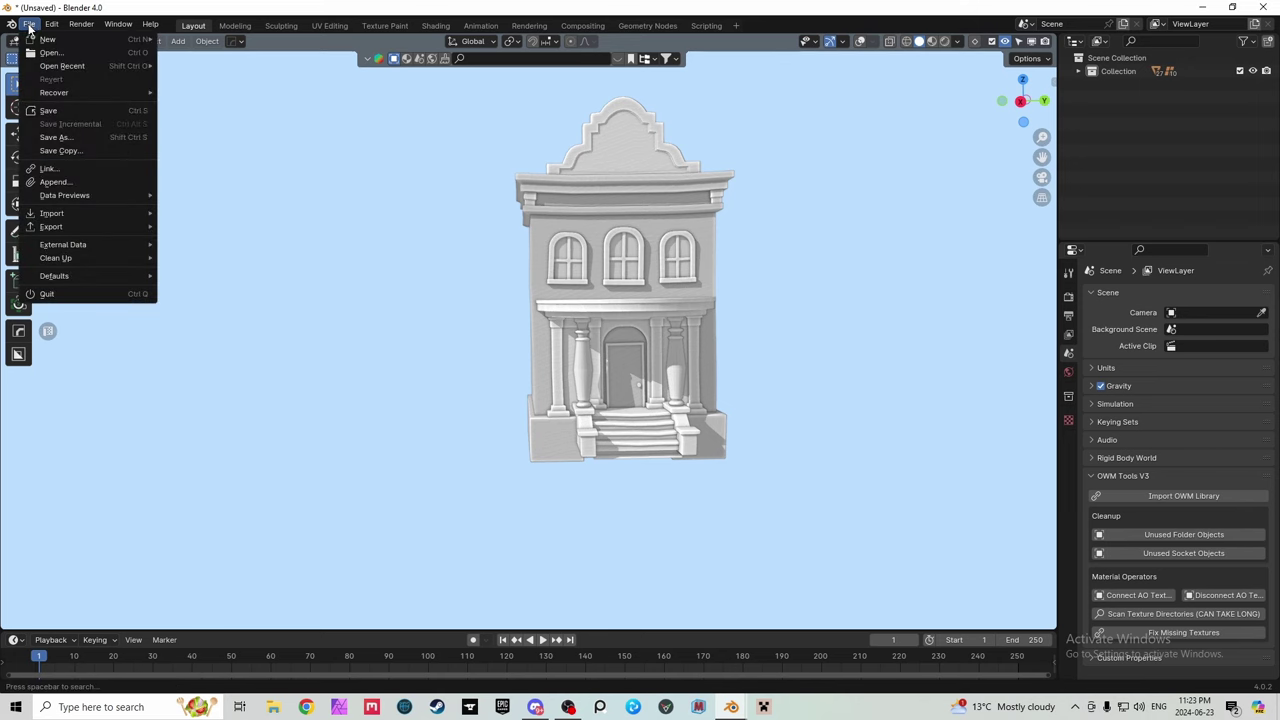
pyautogui.moveTo(1038, 118); pyautogui.dragTo(812, 290)
pyautogui.moveTo(1026, 128); pyautogui.dragTo(1010, 160)
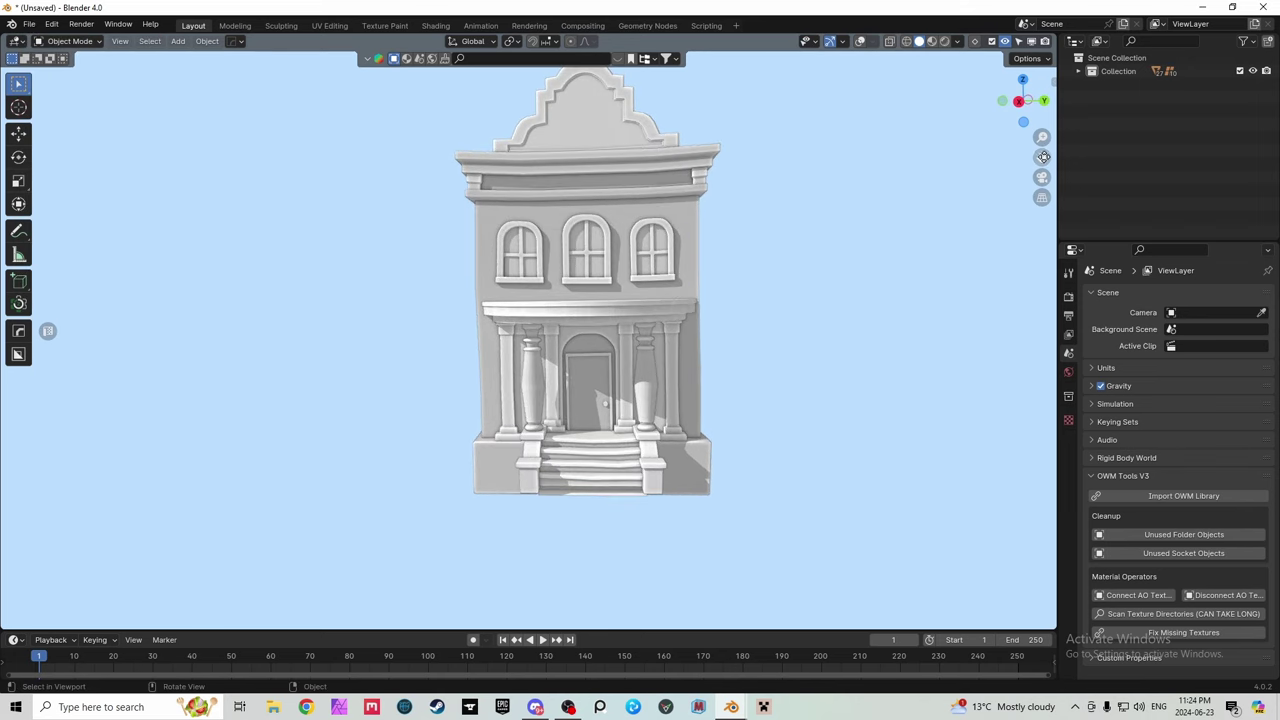
pyautogui.moveTo(1022, 100); pyautogui.dragTo(1018, 88)
# Compare the entrance's shading in the other Blender window with default dark shading against the blue-background window
pyautogui.moveTo(731, 707)
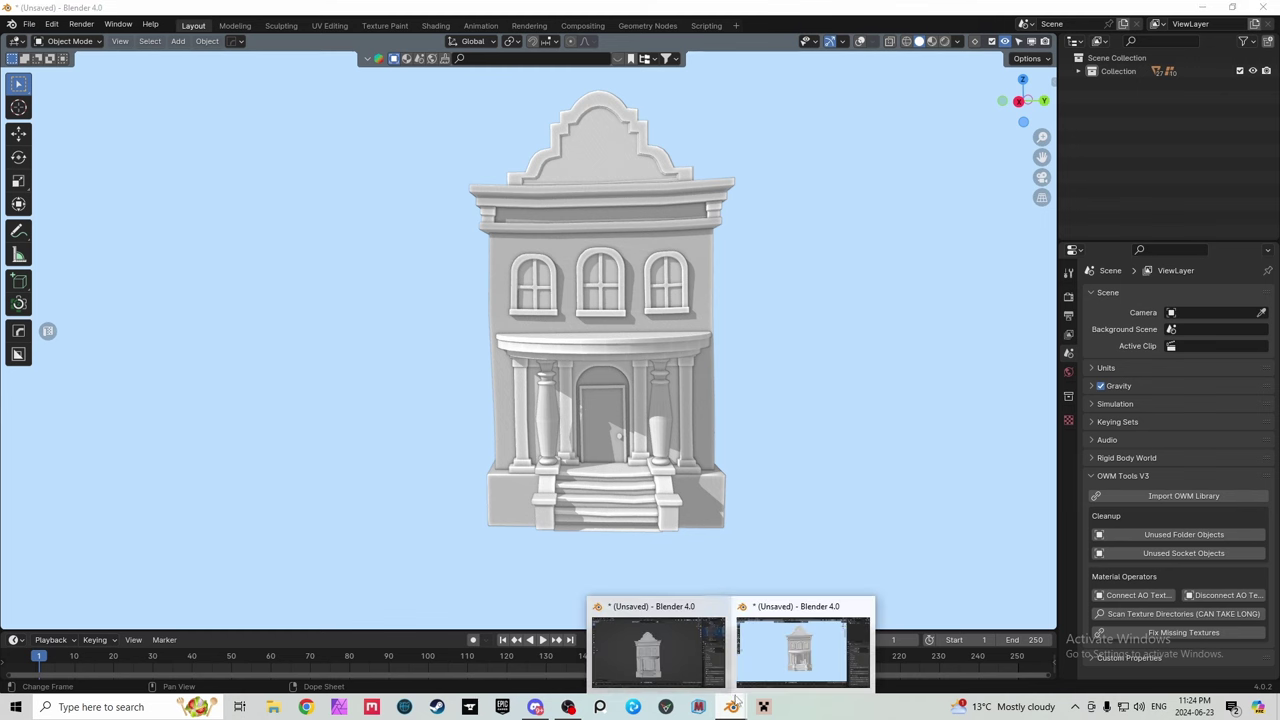
pyautogui.click(685, 628)
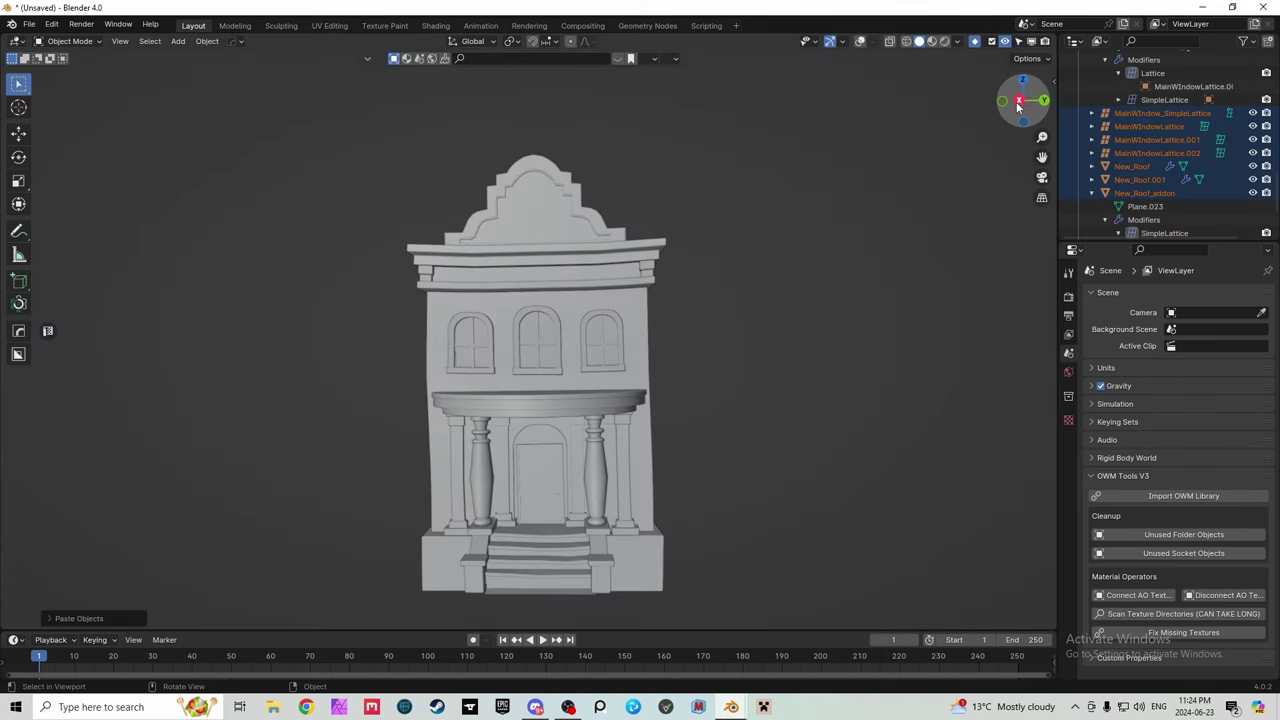
pyautogui.moveTo(1022, 100); pyautogui.dragTo(666, 290)
pyautogui.scroll(2, 584, 428)
pyautogui.scroll(2, 584, 428)
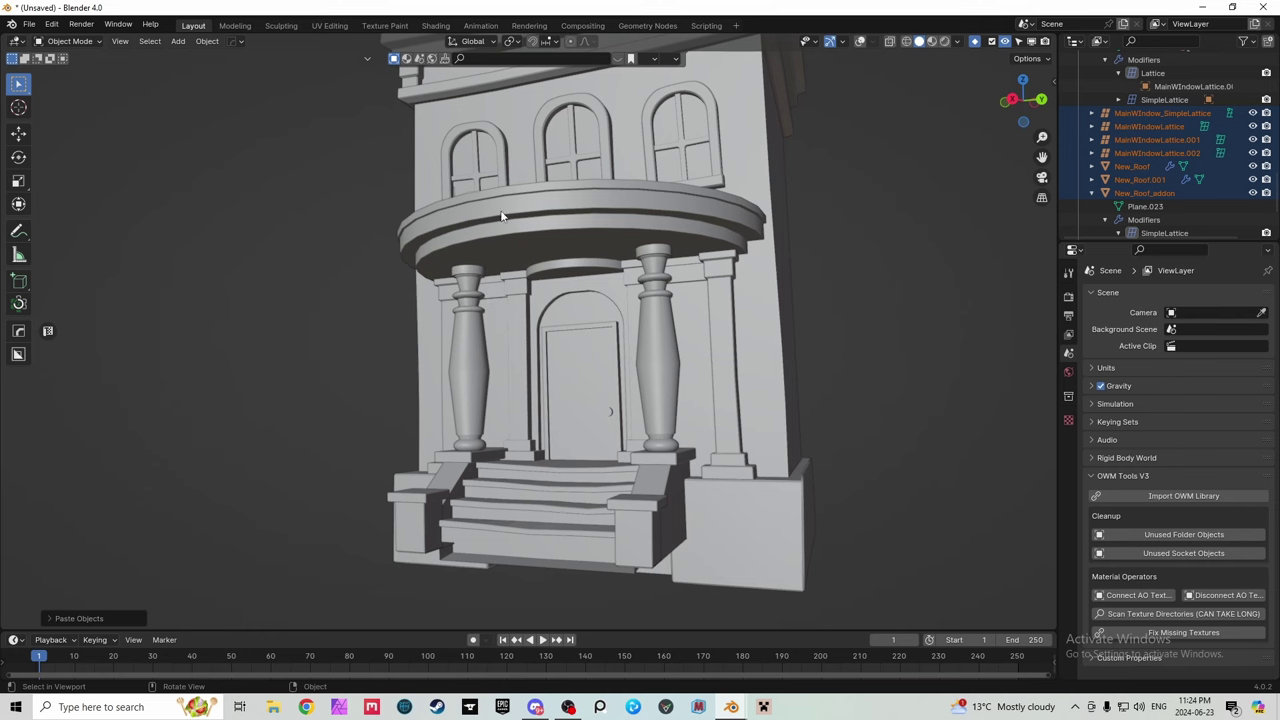
pyautogui.moveTo(731, 707)
pyautogui.click(800, 655)
pyautogui.scroll(3, 719, 459)
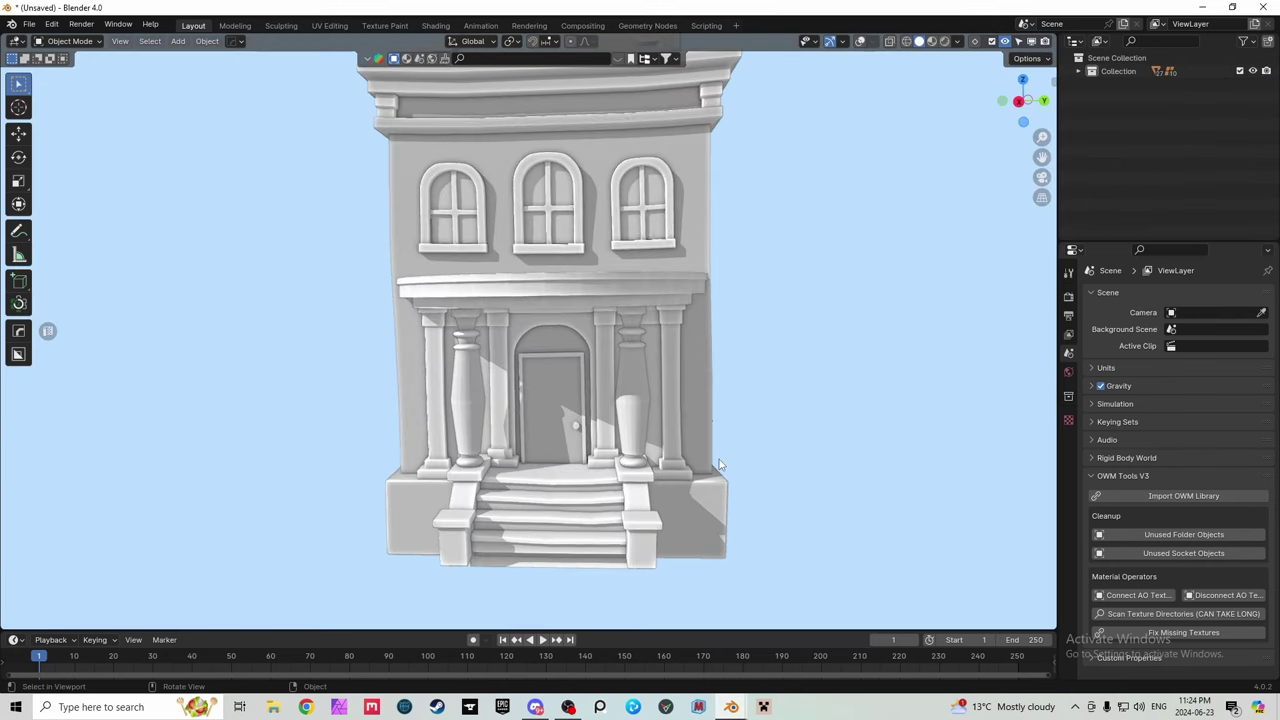
pyautogui.scroll(2, 719, 459)
pyautogui.moveTo(1022, 110); pyautogui.dragTo(1168, 176)
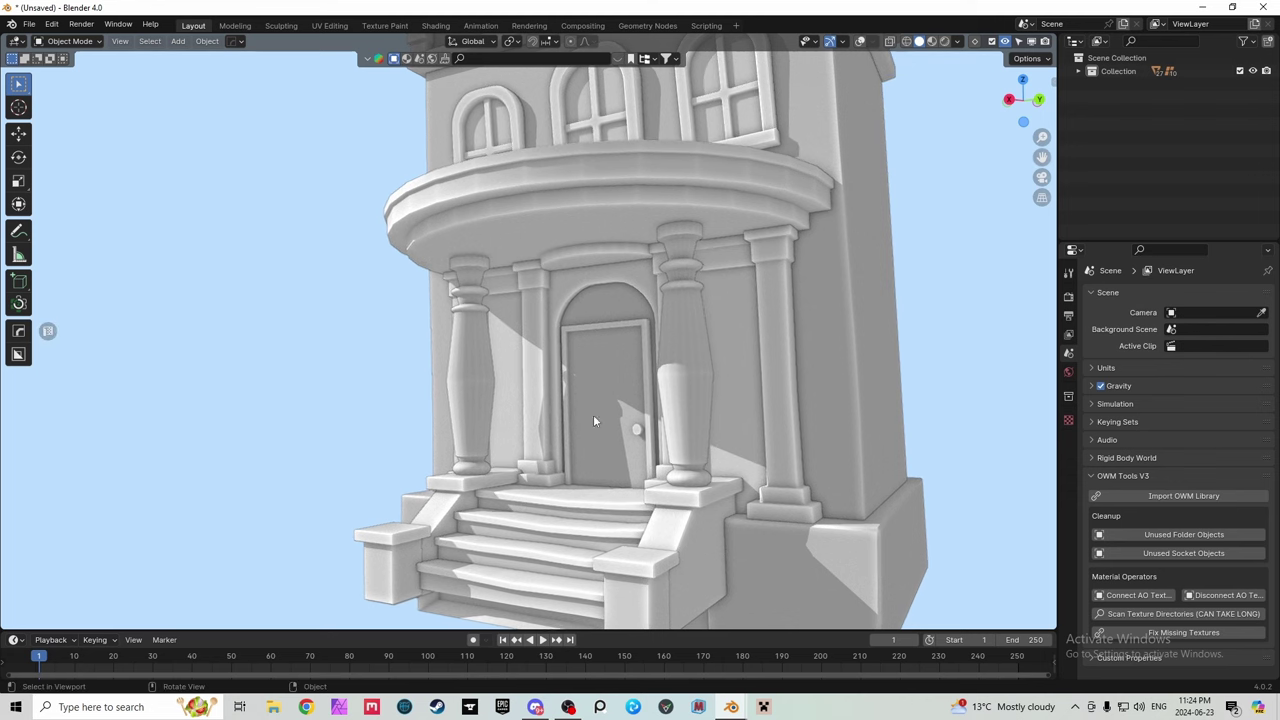
# Compare the porch canopy and columns from a low angle in the default-shaded window and the blue-background window
pyautogui.moveTo(731, 707)
pyautogui.click(658, 648)
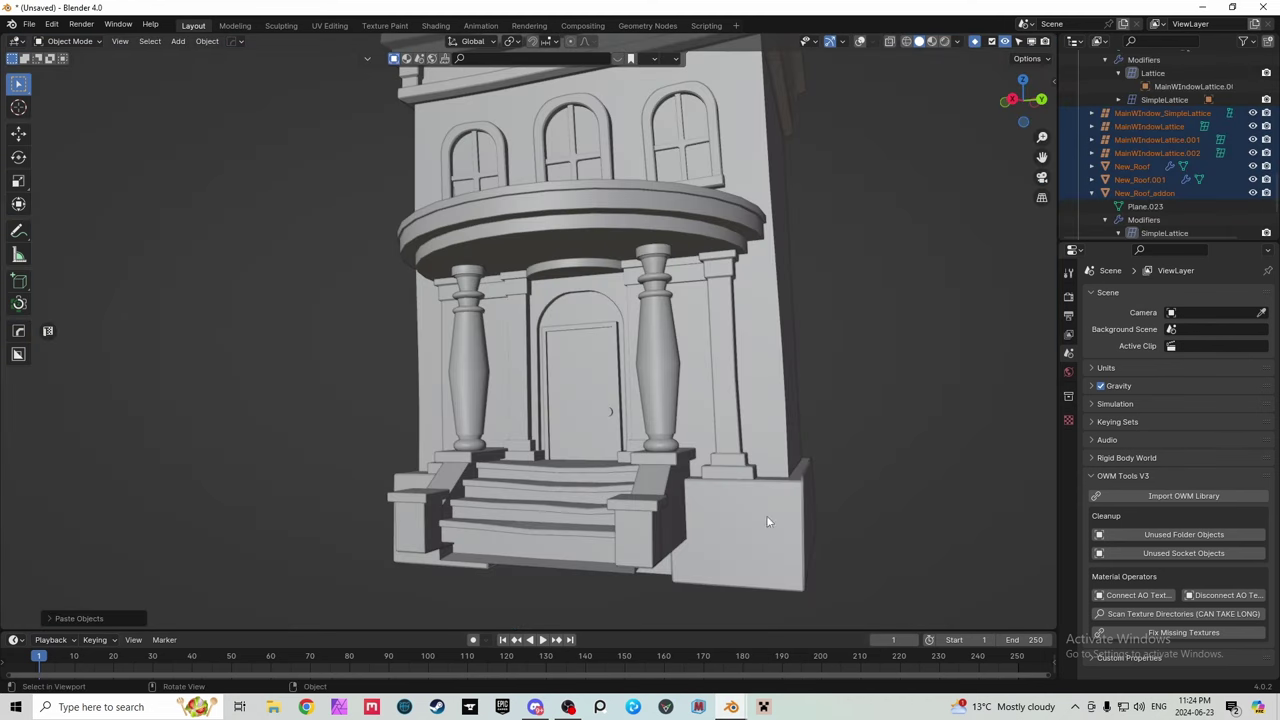
pyautogui.moveTo(1016, 124); pyautogui.dragTo(633, 273)
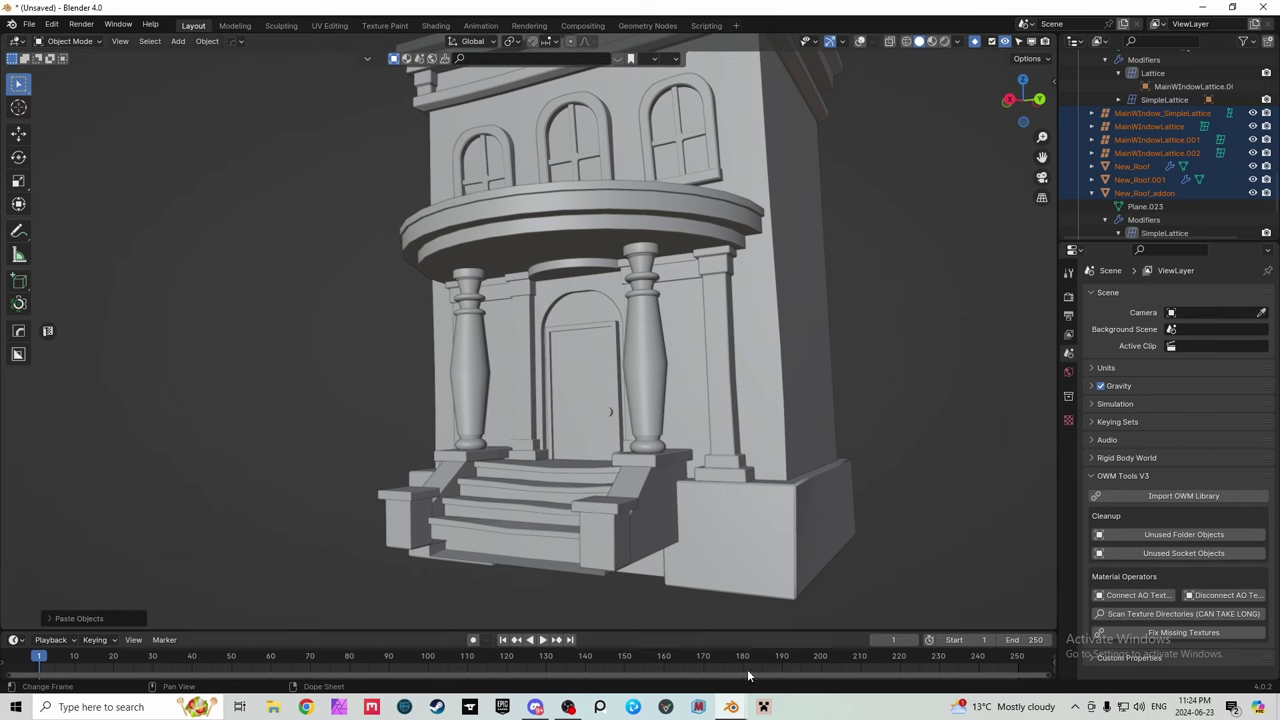
pyautogui.moveTo(738, 707)
pyautogui.click(838, 648)
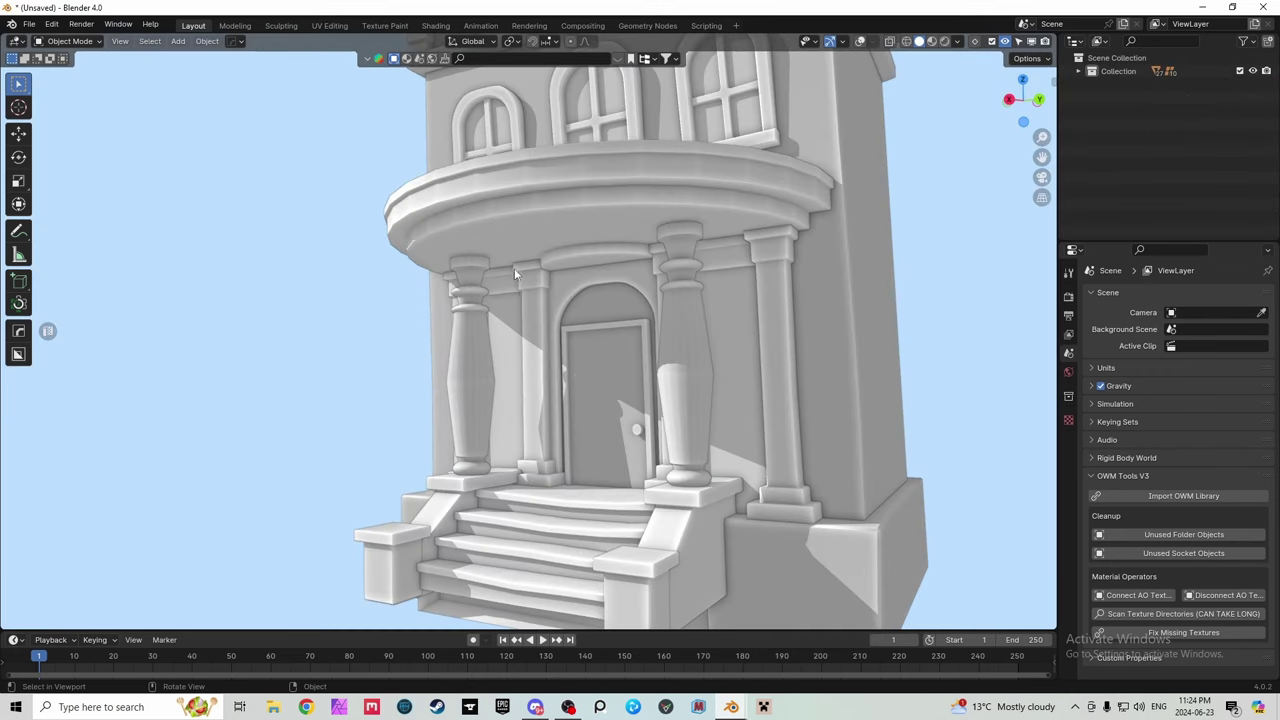
pyautogui.moveTo(996, 108); pyautogui.dragTo(846, 121)
pyautogui.scroll(5, 566, 339)
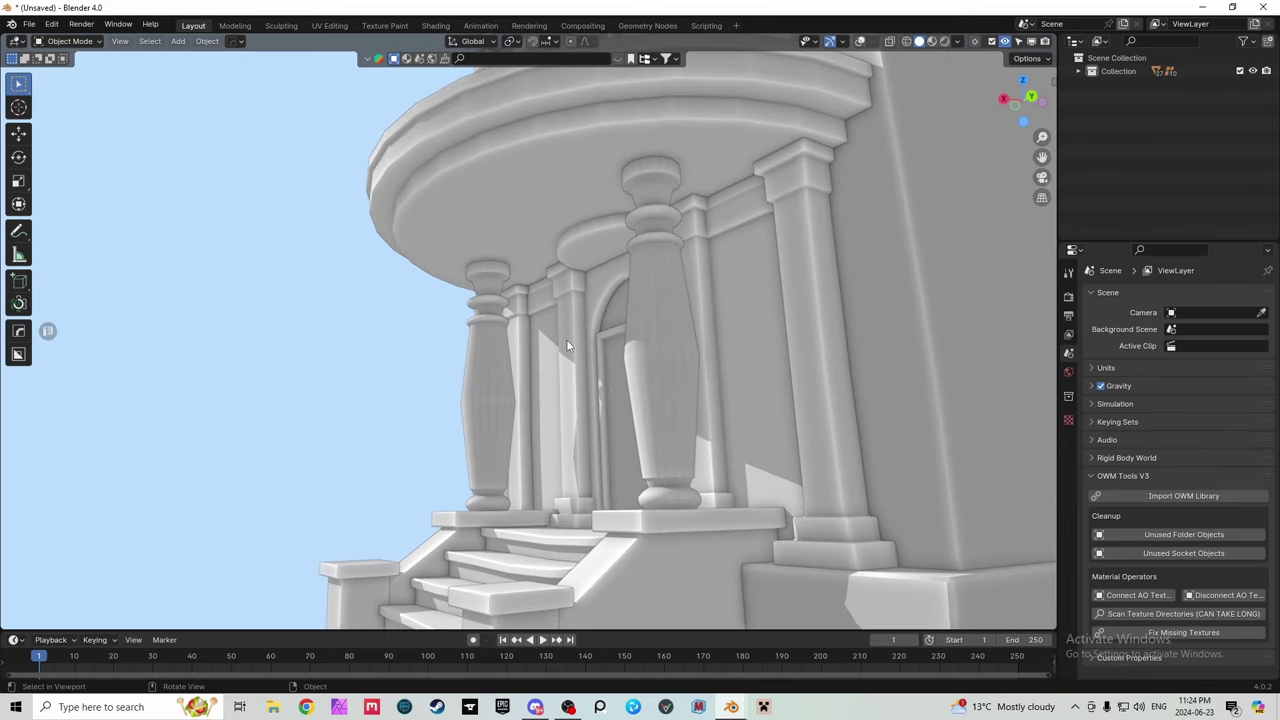
# Switch to the default-shaded Blender window and examine the porch columns up close
pyautogui.click(733, 707)
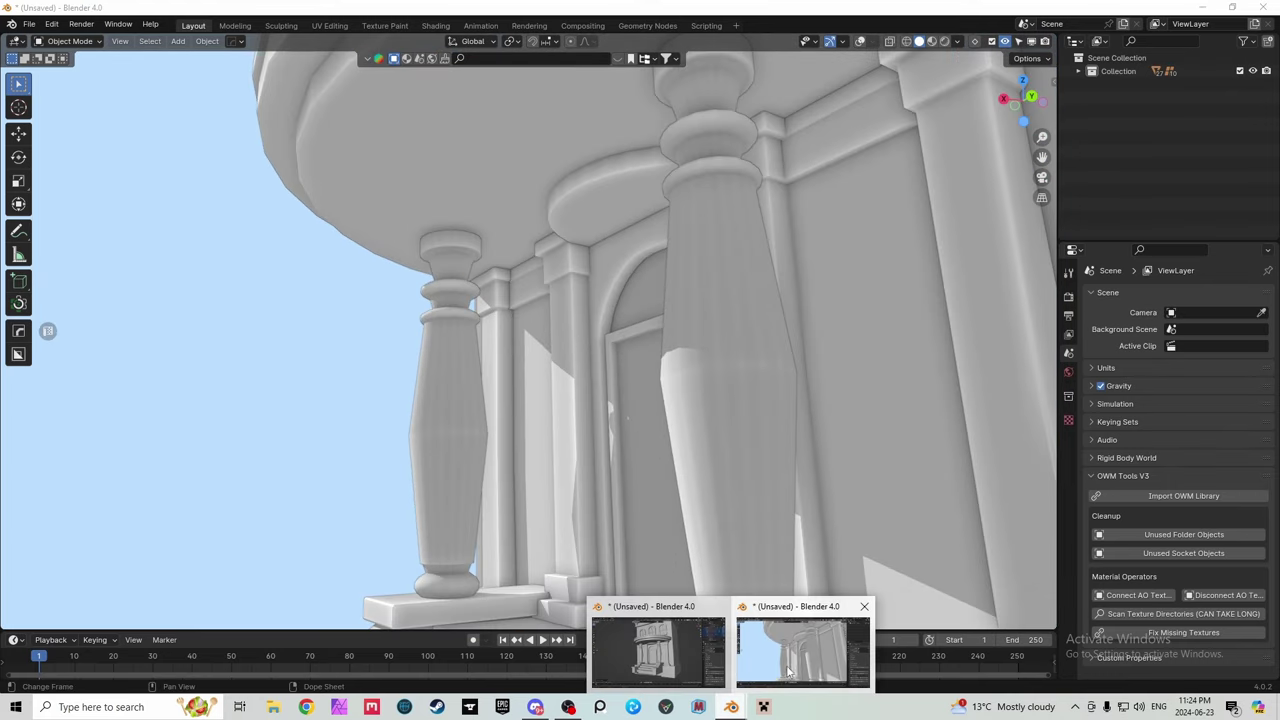
pyautogui.click(780, 662)
pyautogui.click(733, 707)
pyautogui.moveTo(733, 707)
pyautogui.click(652, 643)
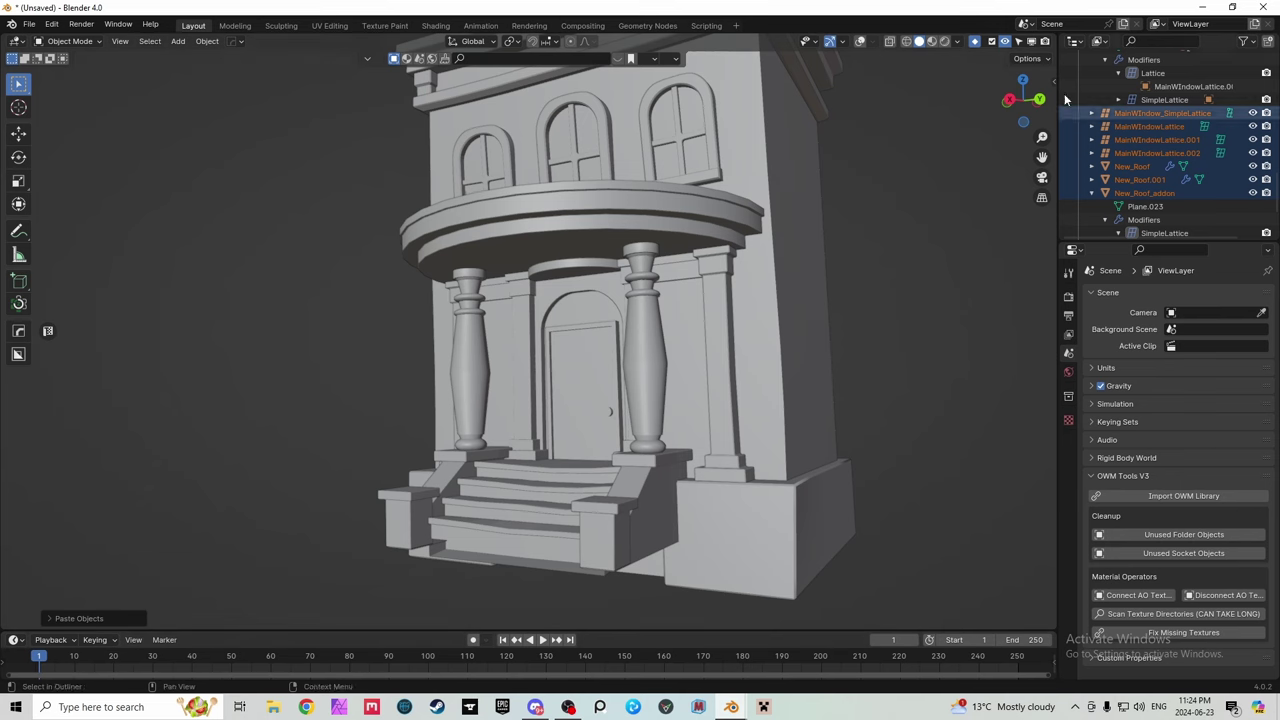
pyautogui.moveTo(1022, 100); pyautogui.dragTo(990, 108)
pyautogui.scroll(3, 566, 364)
pyautogui.scroll(5, 566, 370)
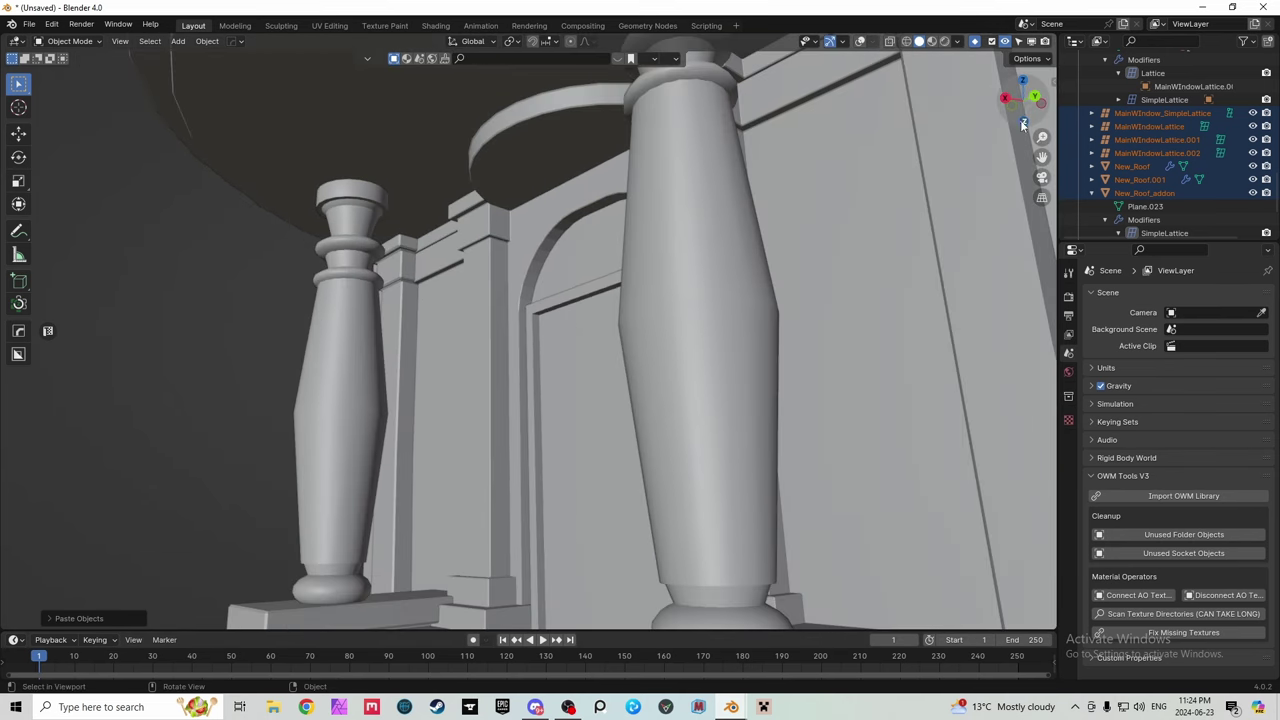
pyautogui.moveTo(1022, 100); pyautogui.dragTo(1021, 110)
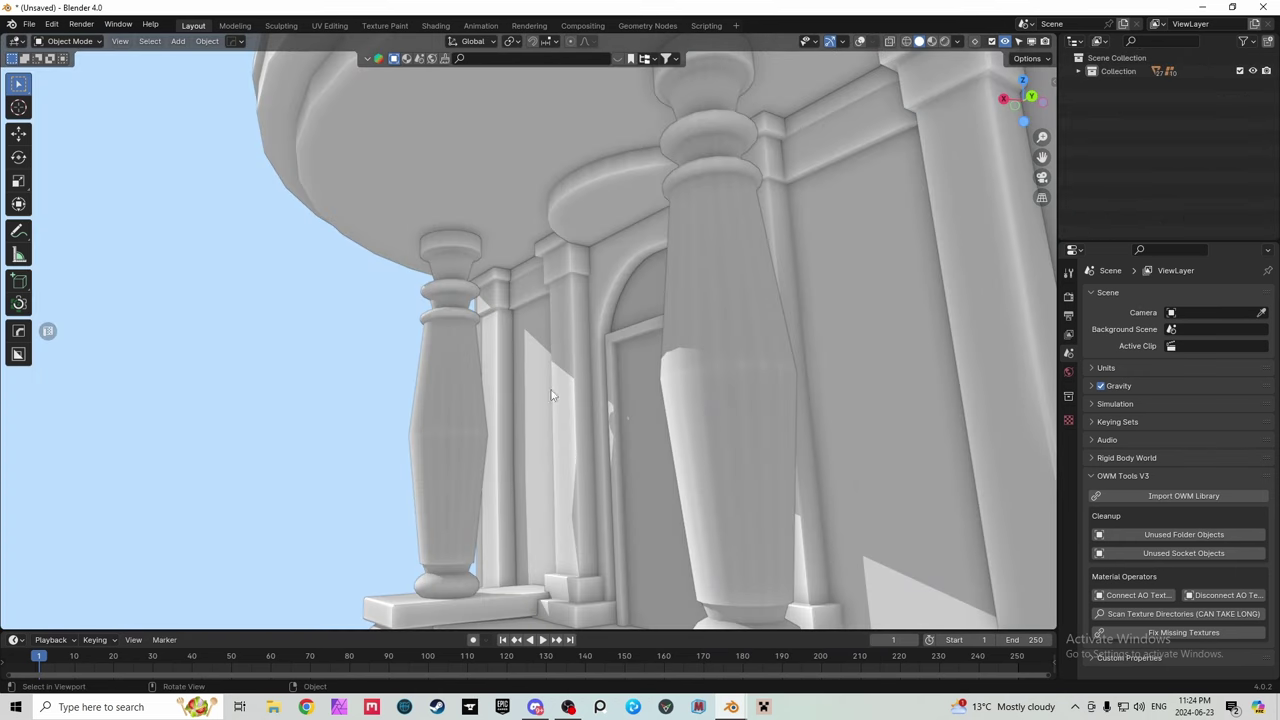
# Examine the whole building in the blue-background window, and compare it with the front and side in the default-shaded window
pyautogui.moveTo(1022, 100); pyautogui.dragTo(1019, 106)
pyautogui.scroll(-10, 489, 398)
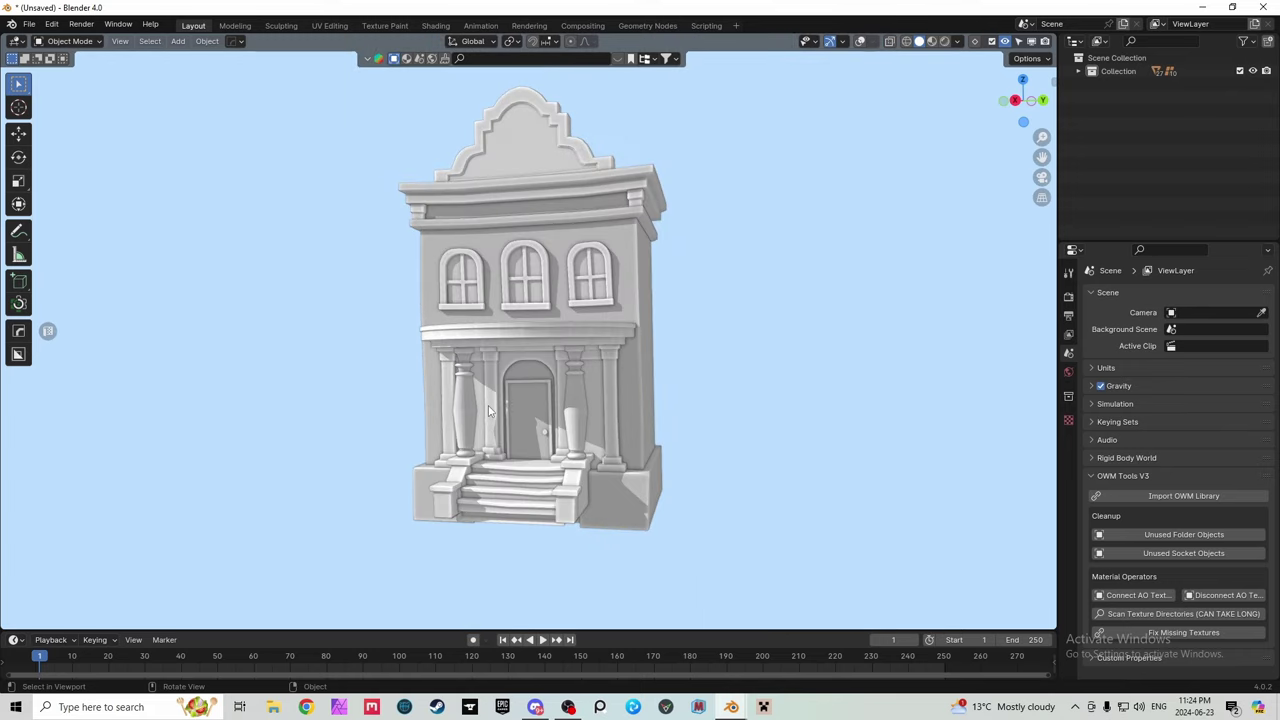
pyautogui.moveTo(1022, 100); pyautogui.dragTo(1030, 104)
pyautogui.scroll(-2, 1040, 107)
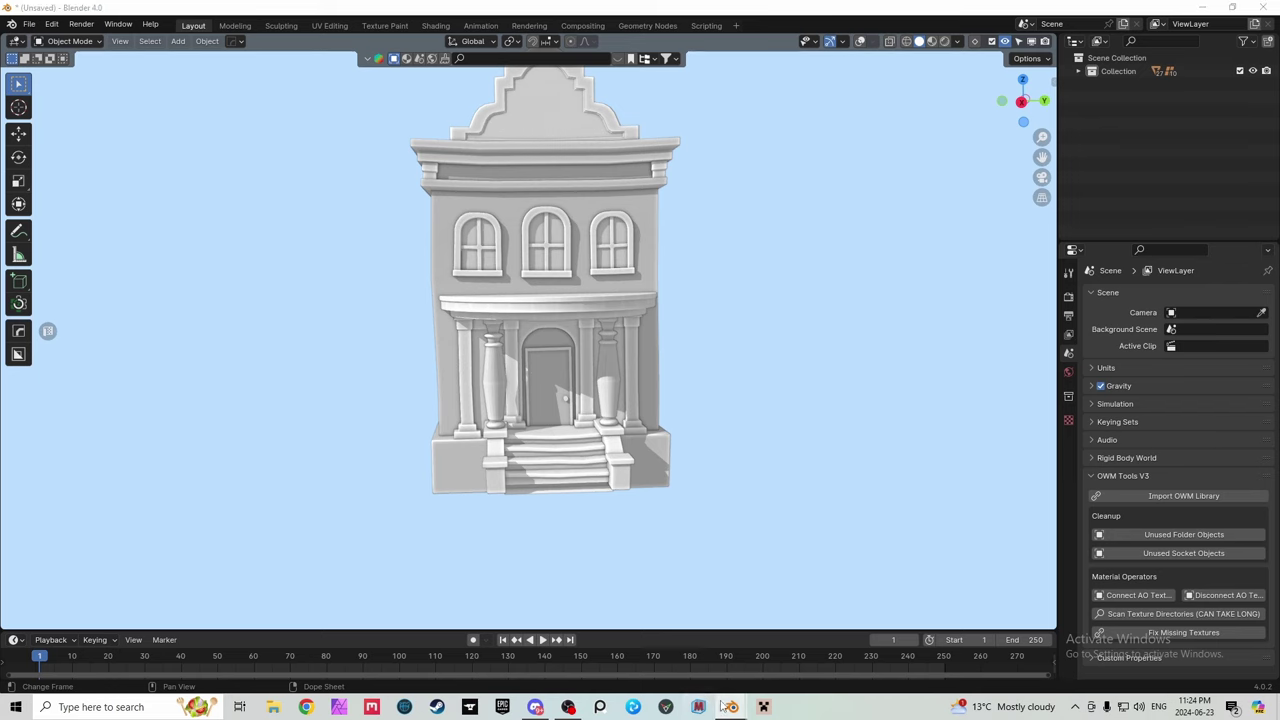
pyautogui.moveTo(731, 707)
pyautogui.click(688, 679)
pyautogui.moveTo(1022, 100); pyautogui.dragTo(1029, 102)
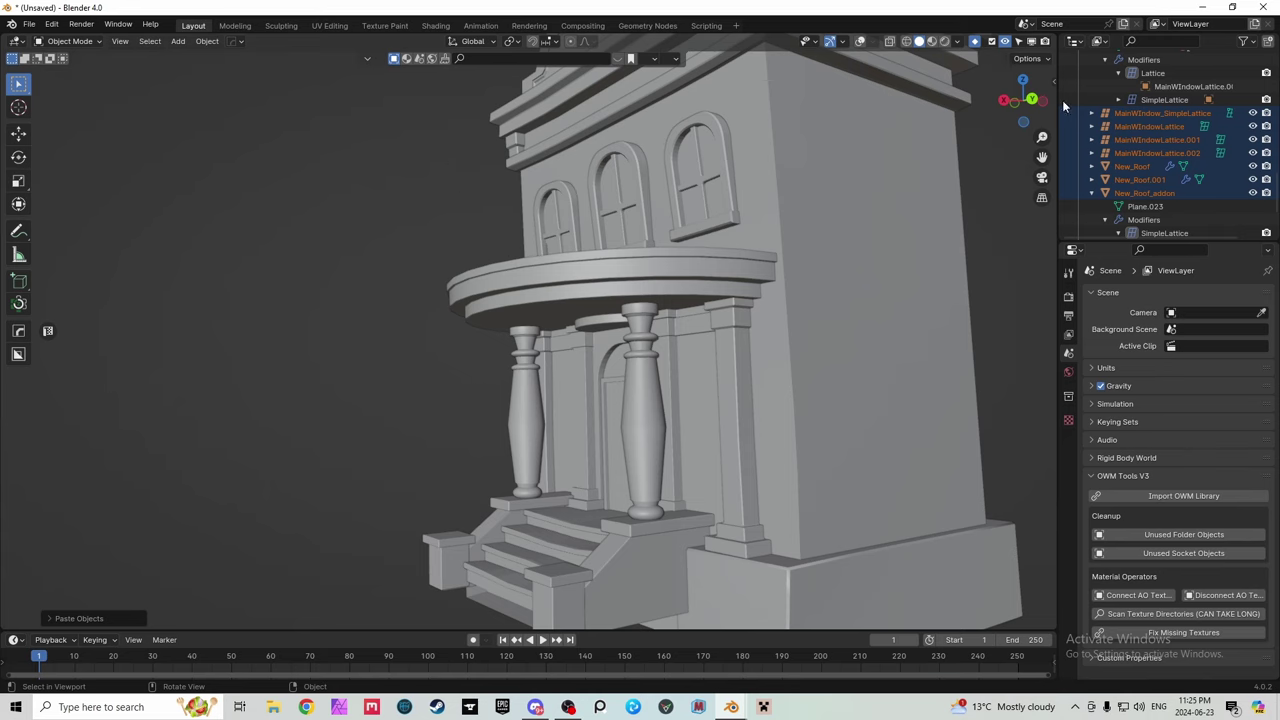
pyautogui.click(1003, 100)
pyautogui.scroll(-3, 1018, 100)
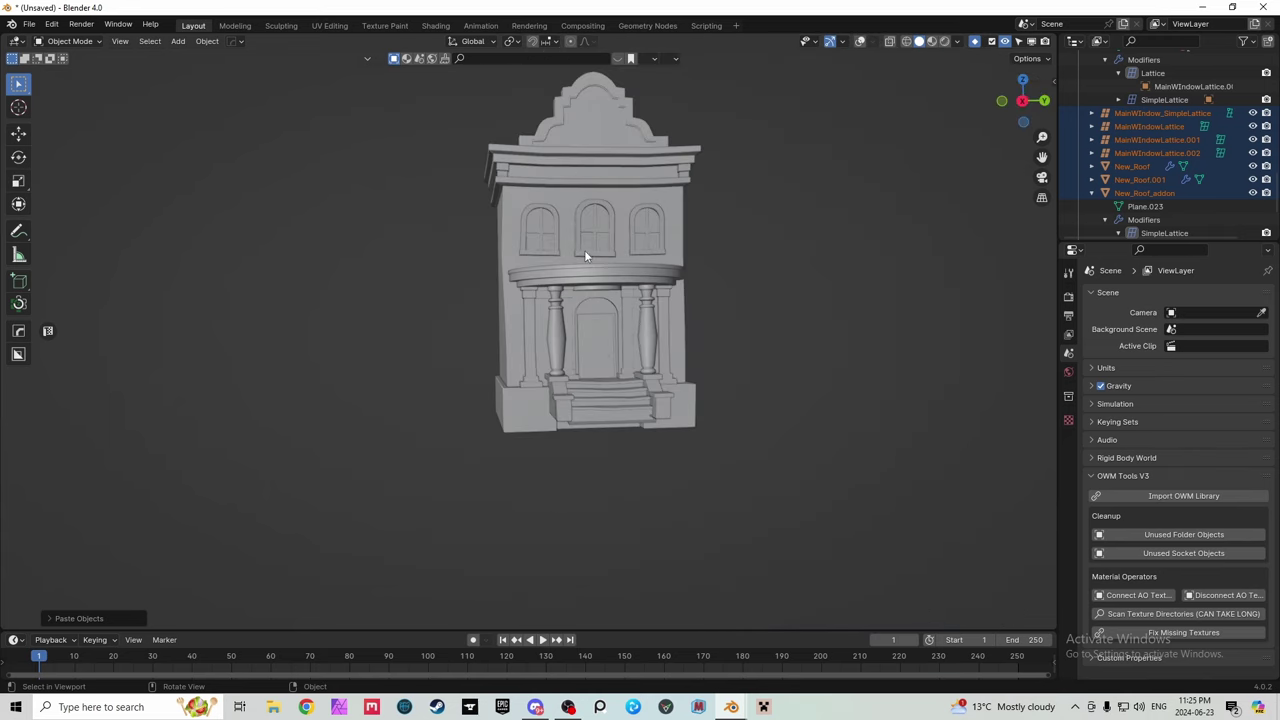
pyautogui.click(1018, 100)
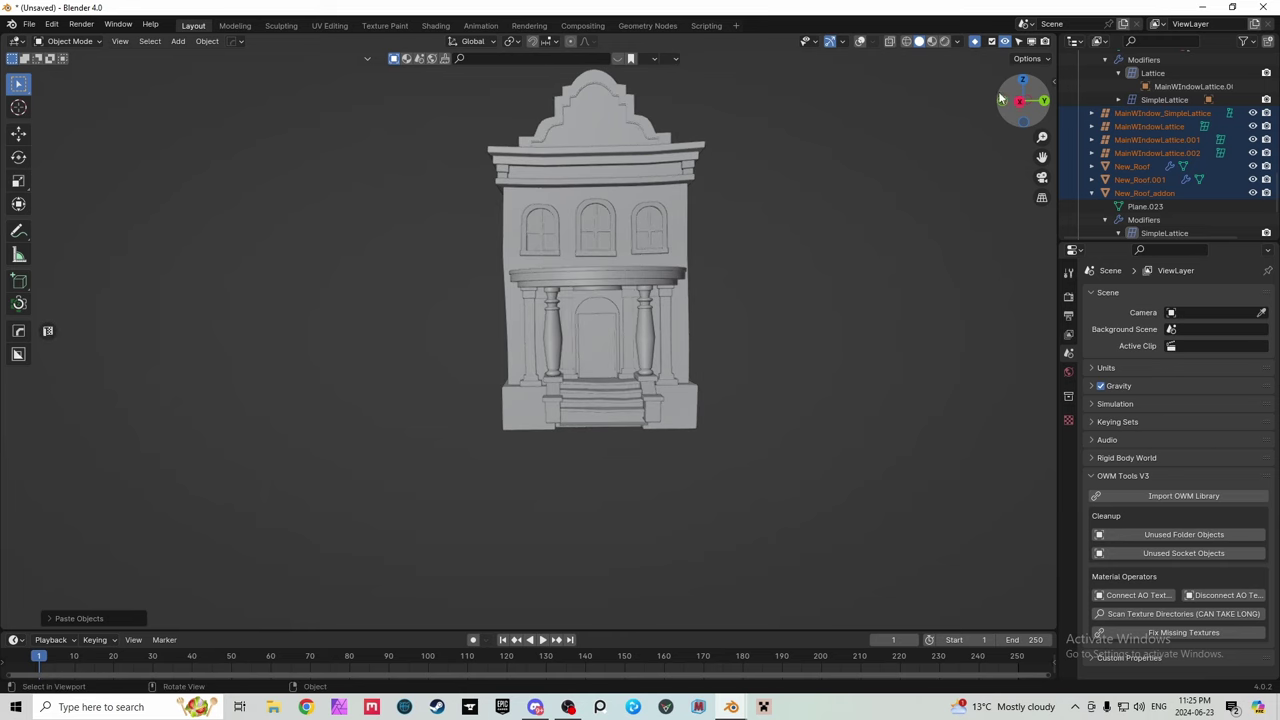
# Set the default-shaded window's background to a Viewport colour with hue 0.920, saturation 0.178 and value 0.088
pyautogui.click(957, 42)
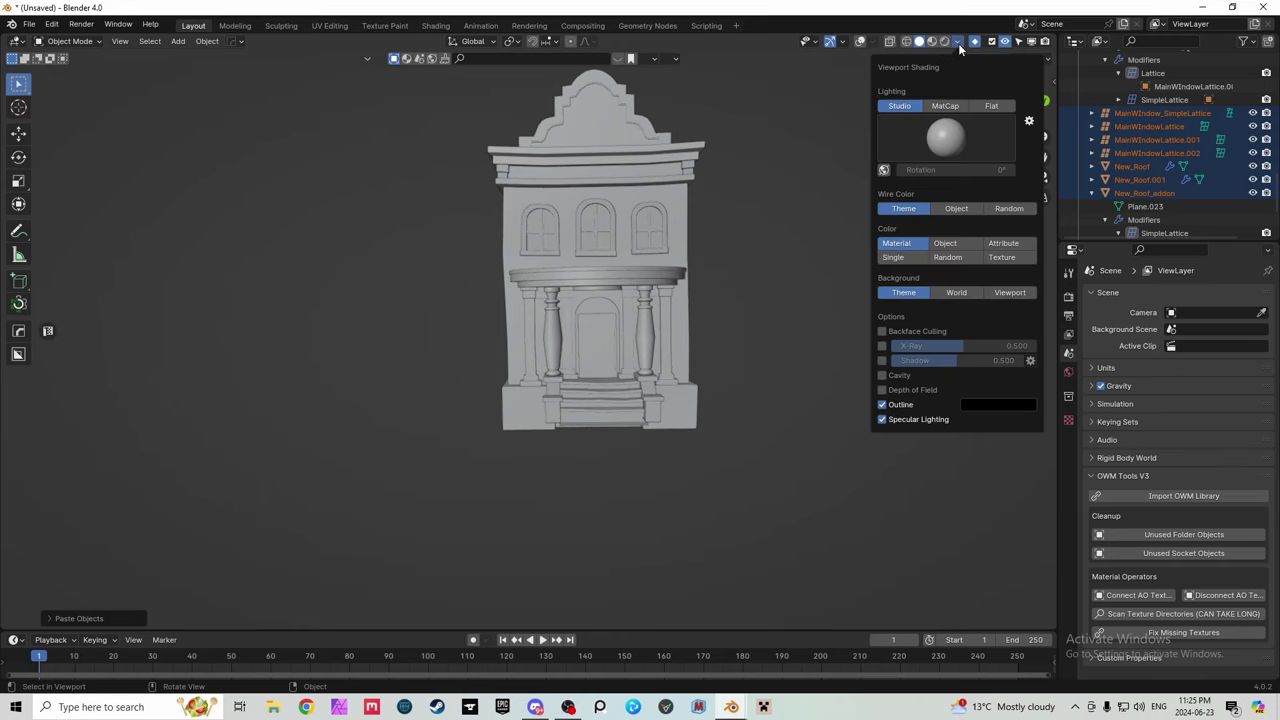
pyautogui.click(1008, 292)
pyautogui.click(974, 307)
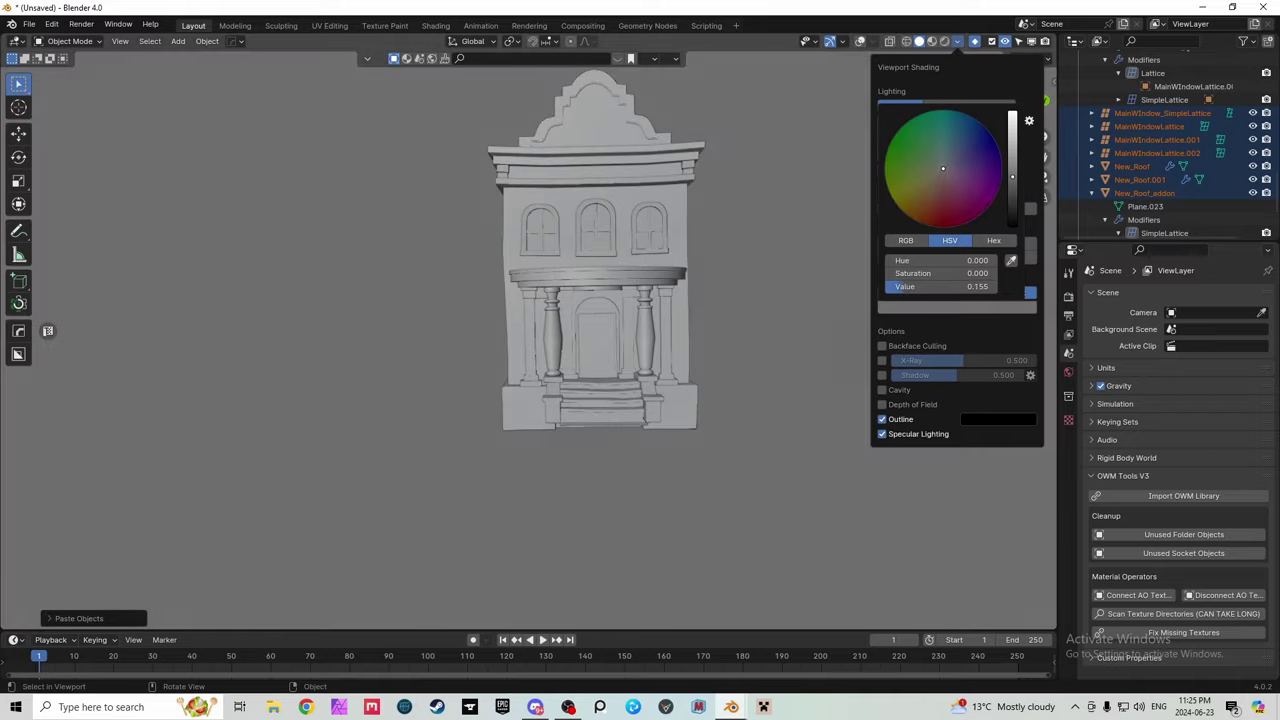
pyautogui.moveTo(905, 286); pyautogui.dragTo(930, 286)
pyautogui.moveTo(975, 190)
pyautogui.mouseDown()
pyautogui.moveTo(945, 205)
pyautogui.moveTo(942, 170)
pyautogui.moveTo(930, 205)
pyautogui.moveTo(884, 159)
pyautogui.moveTo(1012, 192)
pyautogui.mouseUp()
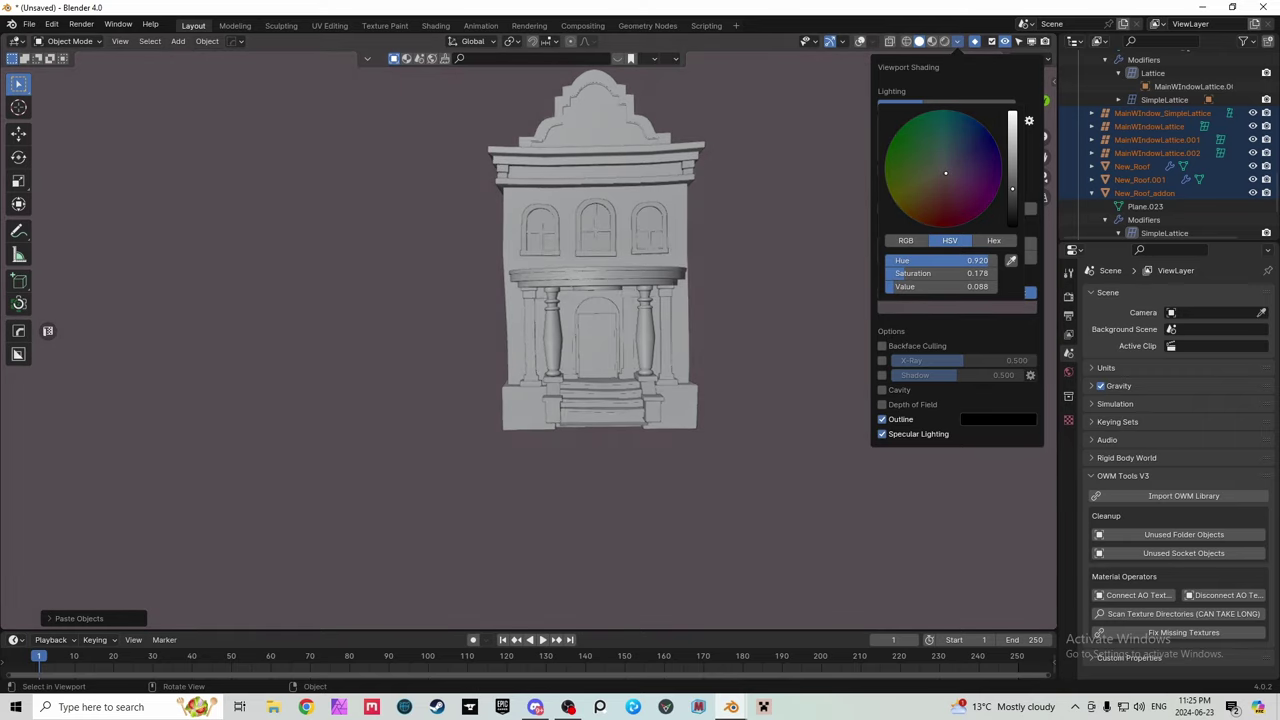
pyautogui.moveTo(1030, 108); pyautogui.dragTo(1008, 116)
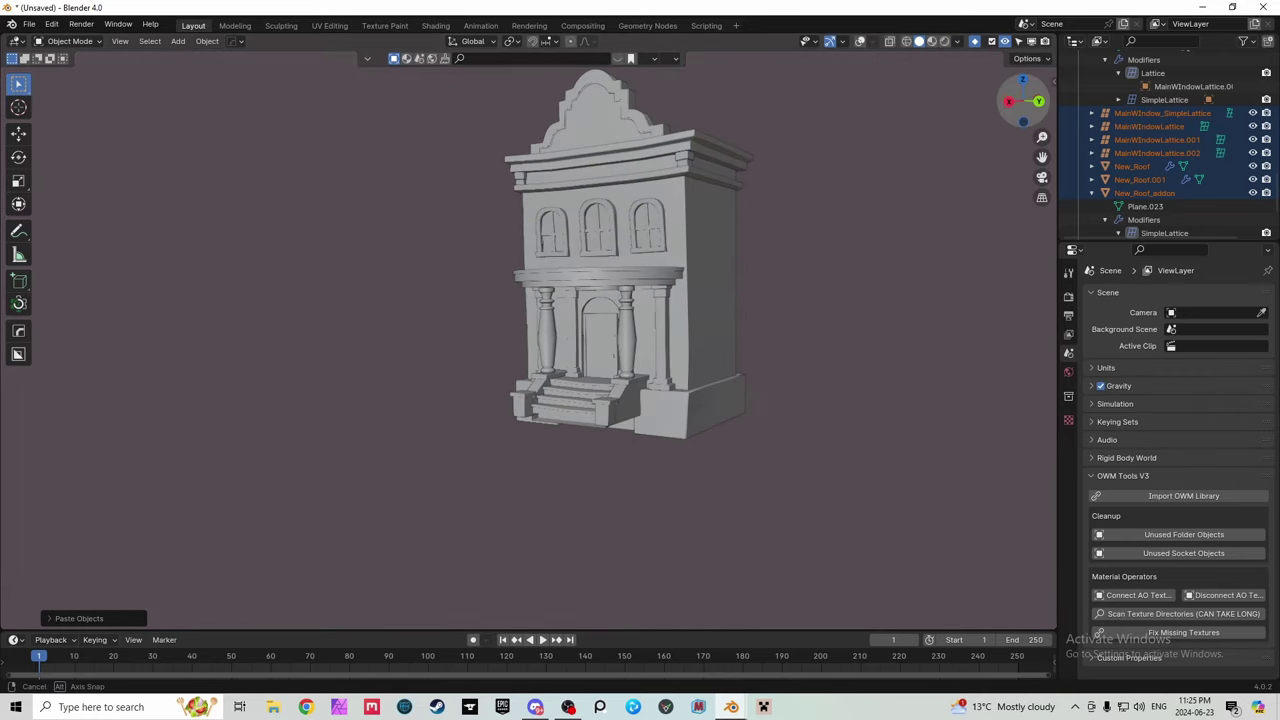
# Switch back to the blue-background Blender window and examine the building's facade and side walls
pyautogui.moveTo(731, 707)
pyautogui.click(795, 648)
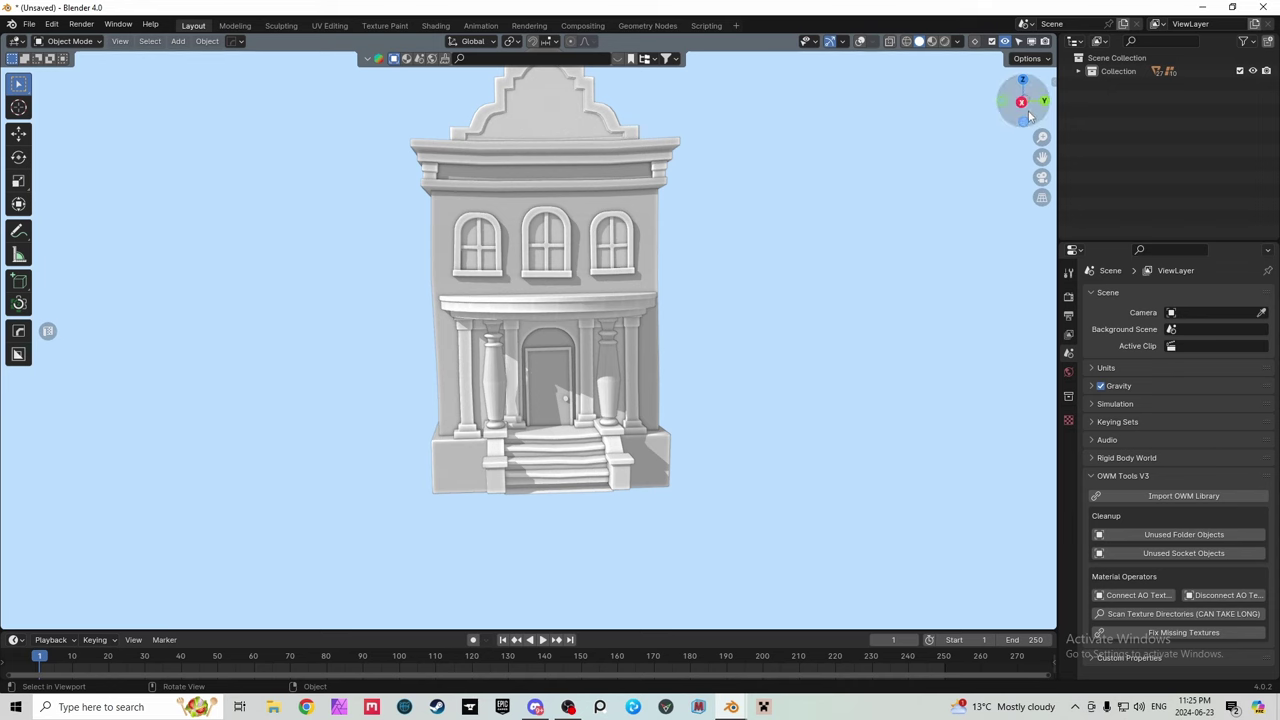
pyautogui.moveTo(1024, 106)
pyautogui.mouseDown()
pyautogui.moveTo(1040, 108)
pyautogui.moveTo(1029, 116)
pyautogui.mouseUp()
pyautogui.moveTo(720, 300); pyautogui.dragTo(641, 380, button='middle')
pyautogui.scroll(5, 555, 410)
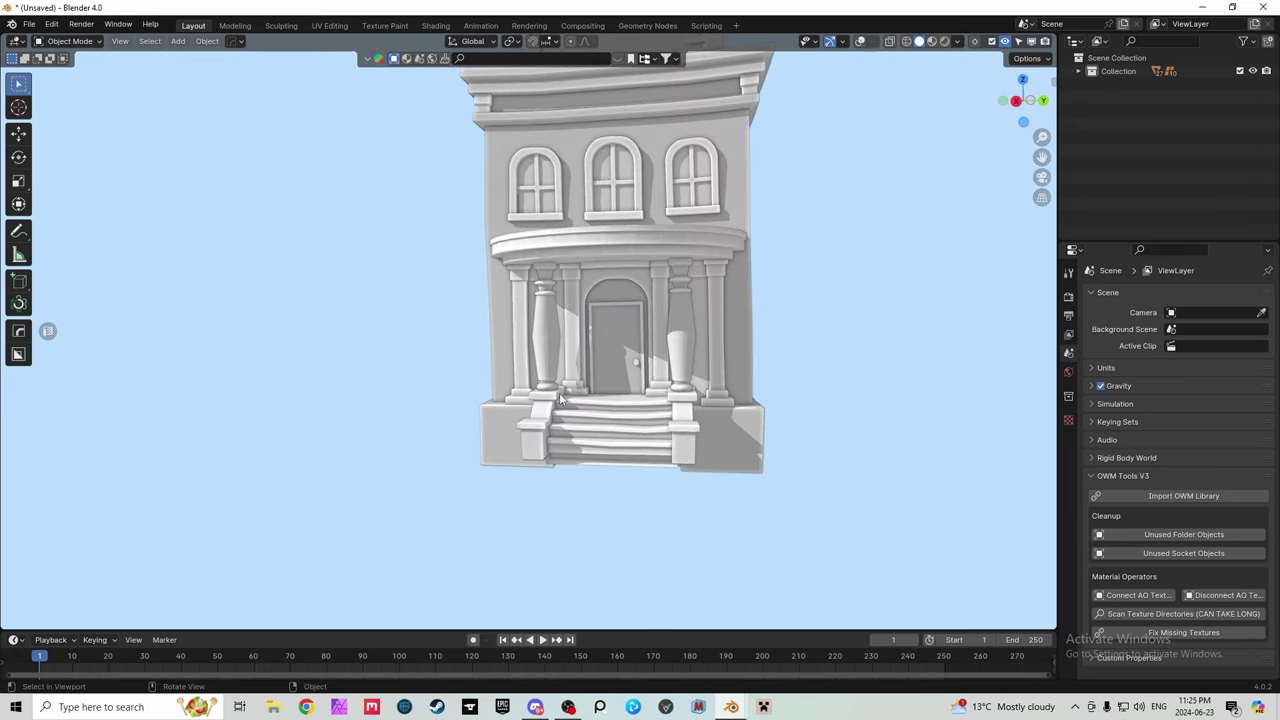
pyautogui.scroll(-5, 583, 332)
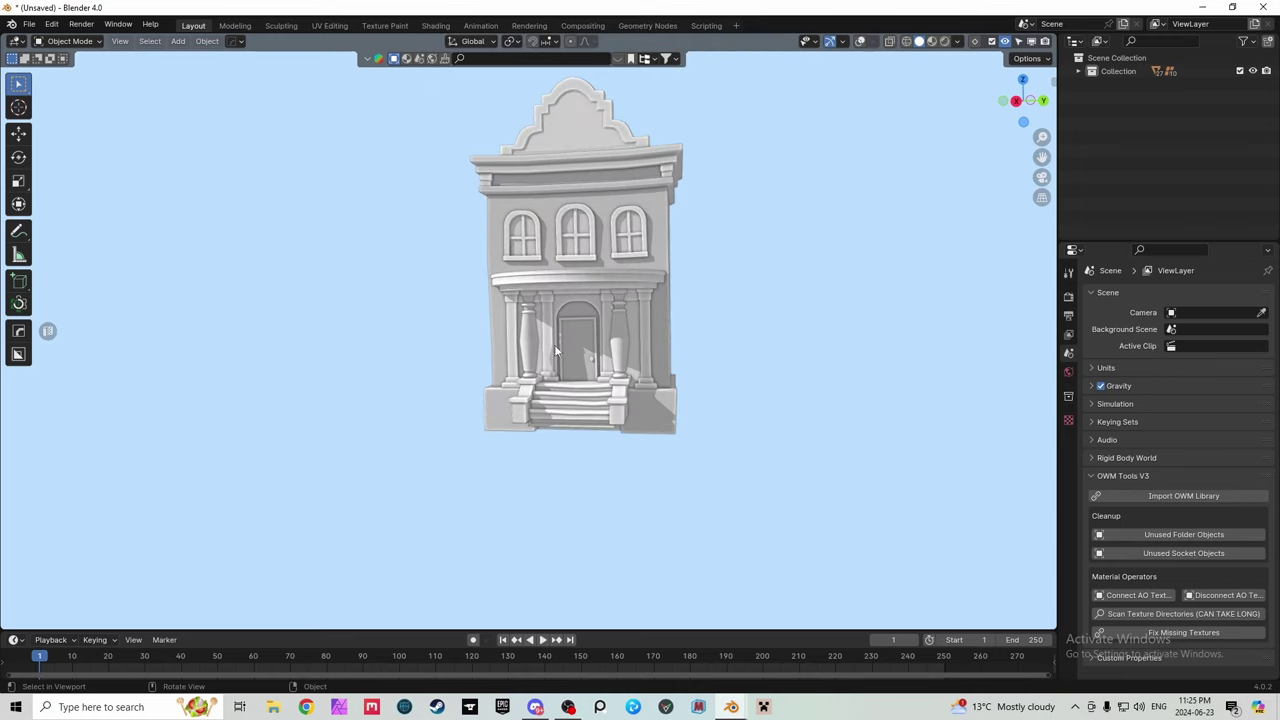
pyautogui.moveTo(1035, 105); pyautogui.dragTo(1005, 104)
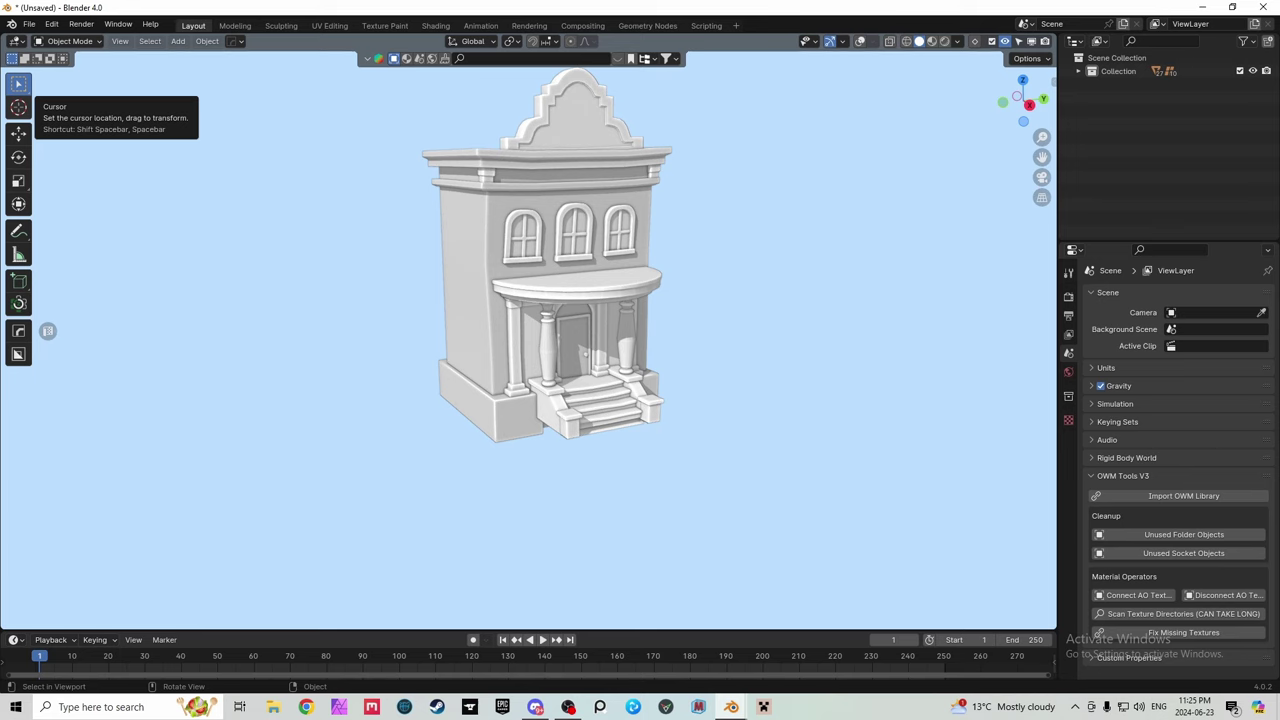